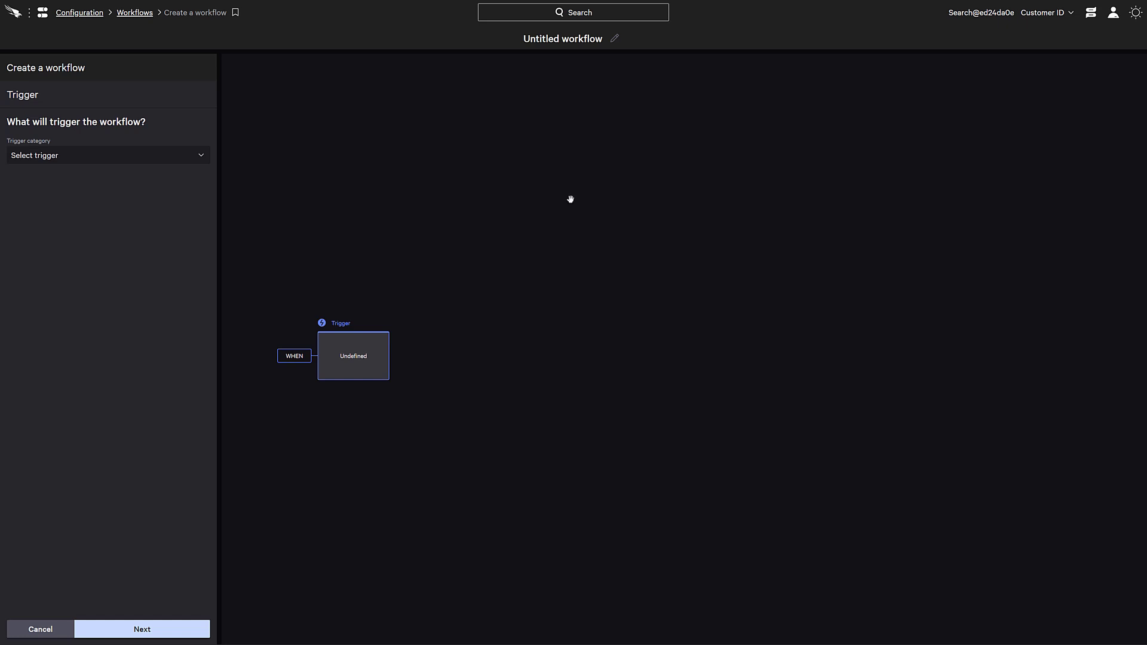
Set the workflow trigger to New detection.
{"action": "left_click", "coordinate": [190, 159]}
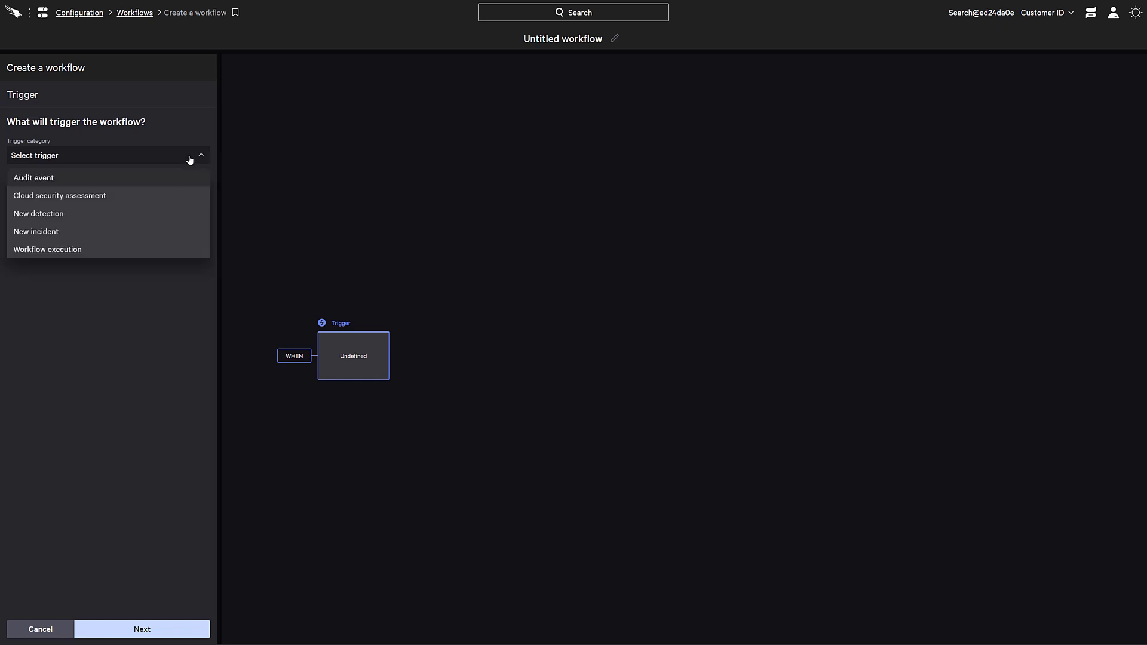
{"action": "left_click", "coordinate": [154, 215]}
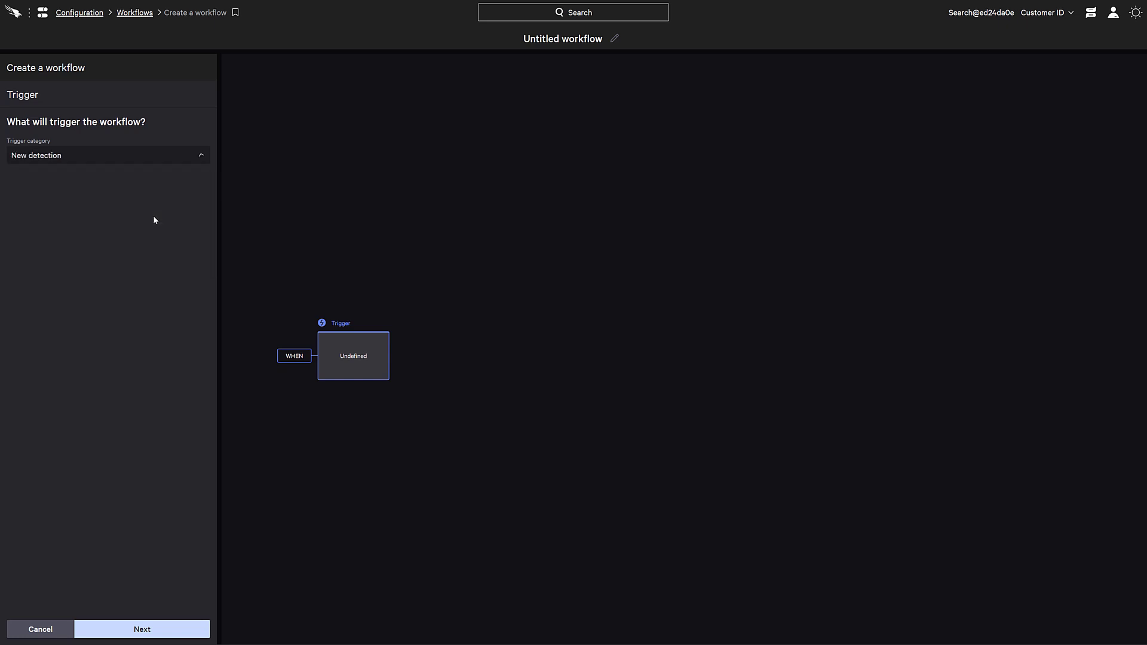
{"action": "left_click", "coordinate": [173, 630]}
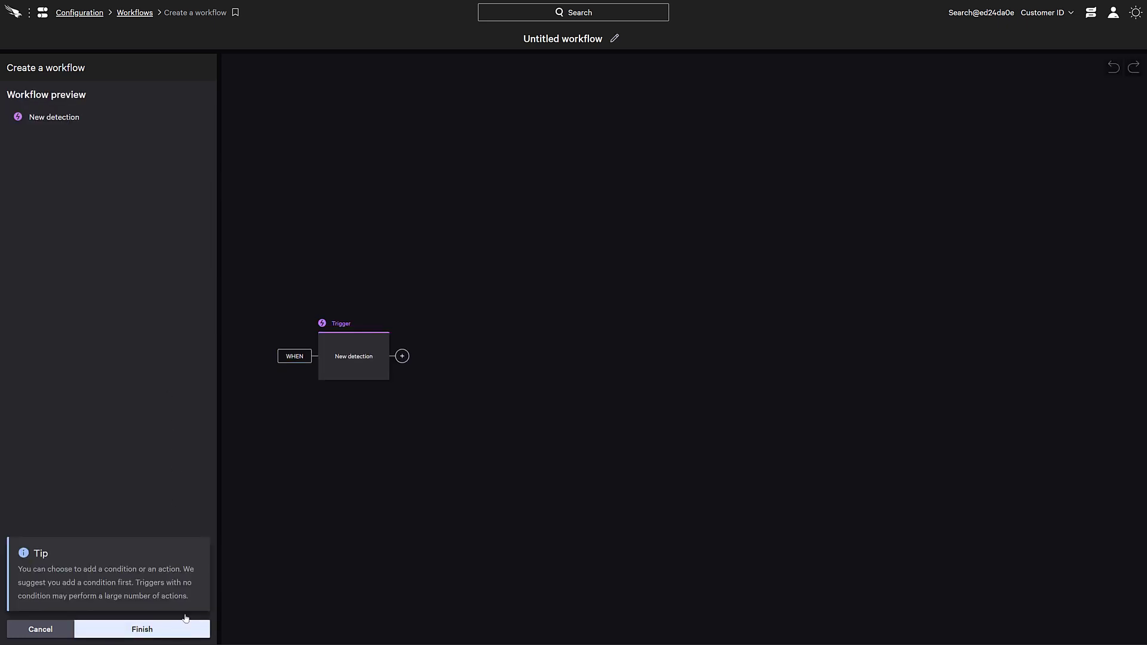
Add a condition after the trigger: Action taken is equal to Prevention, process killed.
{"action": "left_click", "coordinate": [403, 359]}
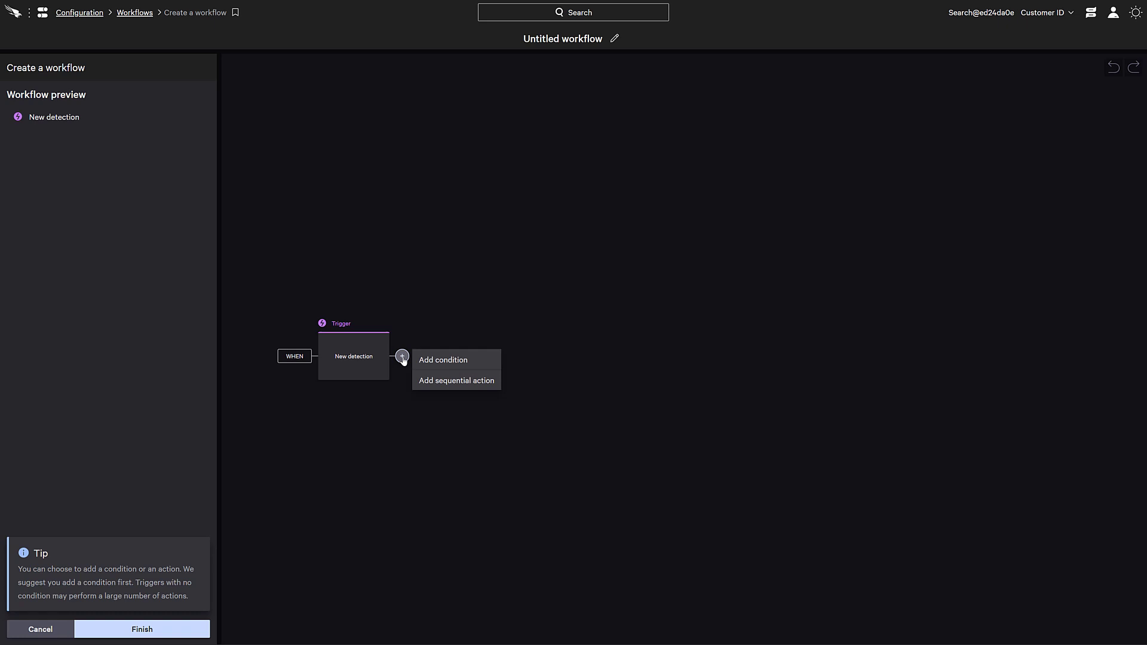
{"action": "left_click", "coordinate": [437, 360]}
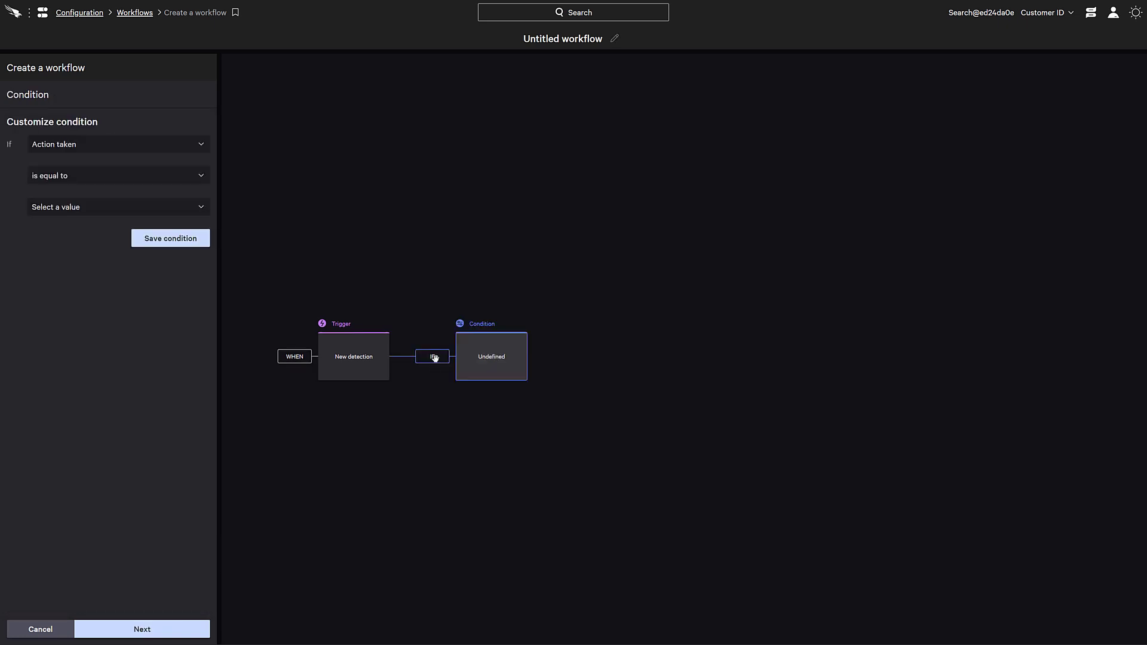
{"action": "left_click", "coordinate": [175, 144]}
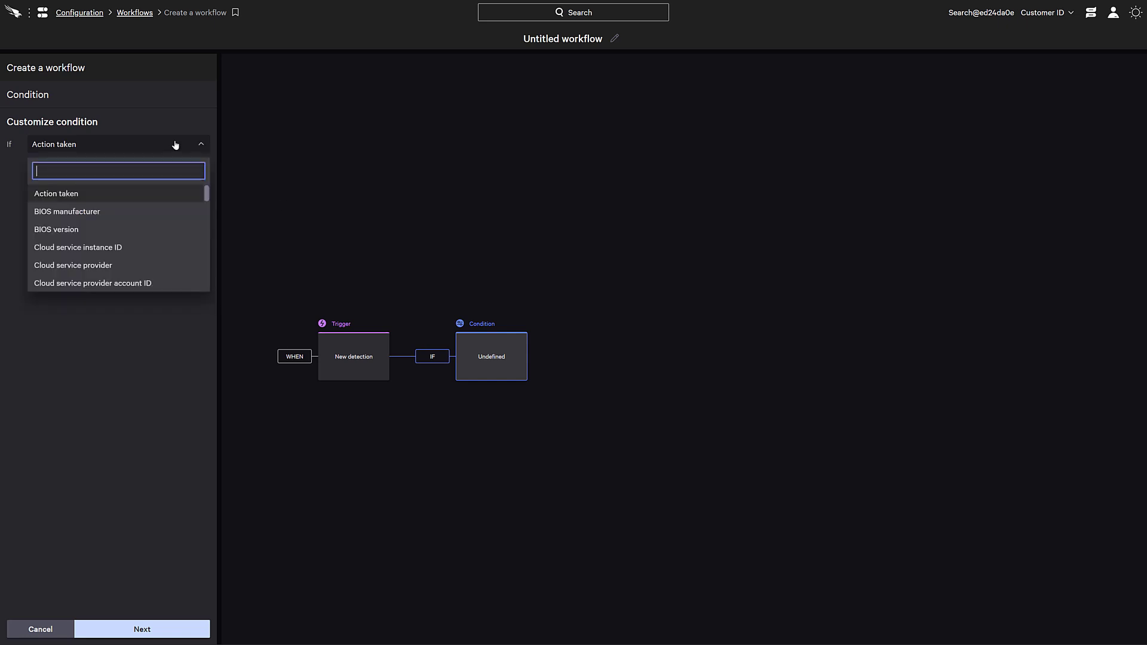
{"action": "left_click", "coordinate": [176, 145]}
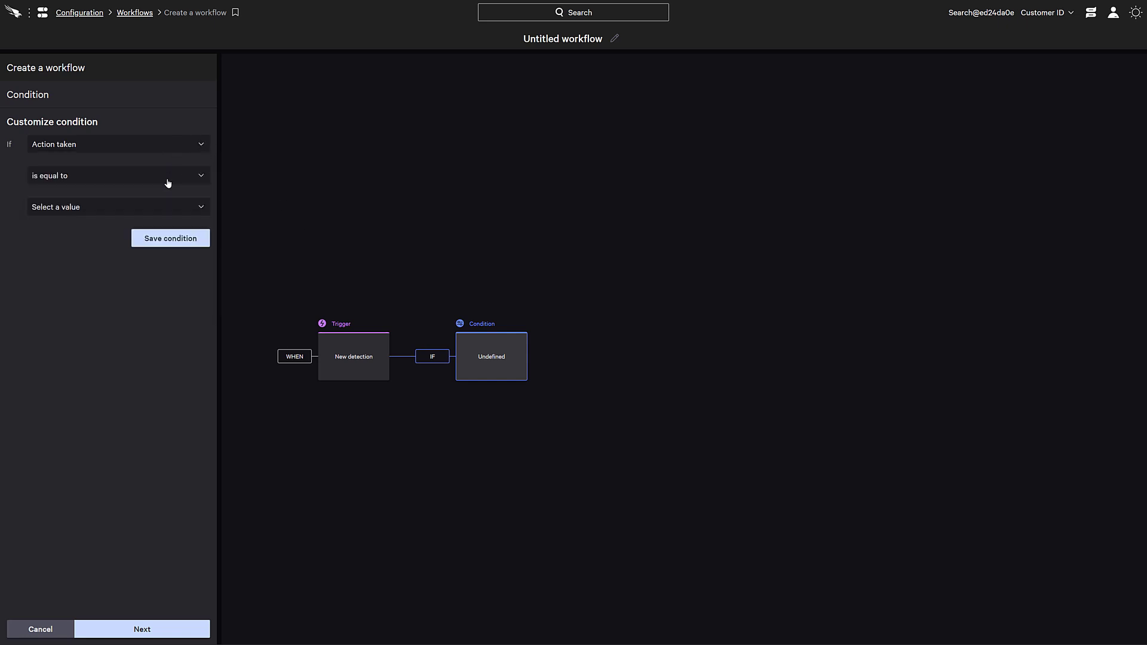
{"action": "left_click", "coordinate": [167, 209]}
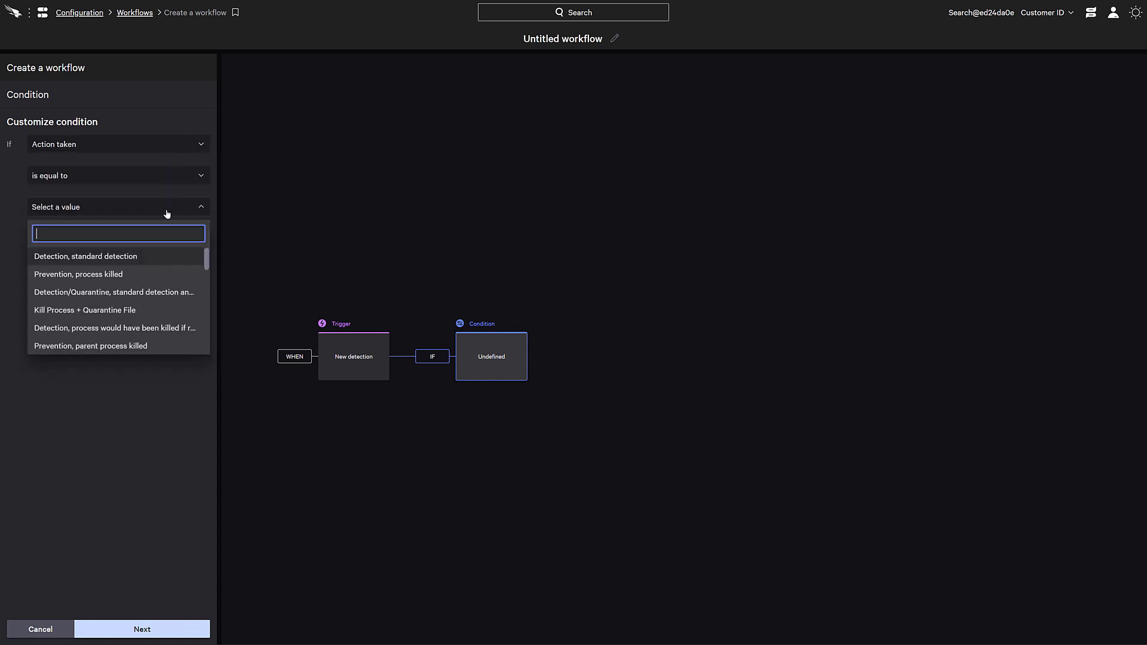
{"action": "left_click", "coordinate": [163, 274]}
{"action": "left_click", "coordinate": [181, 239]}
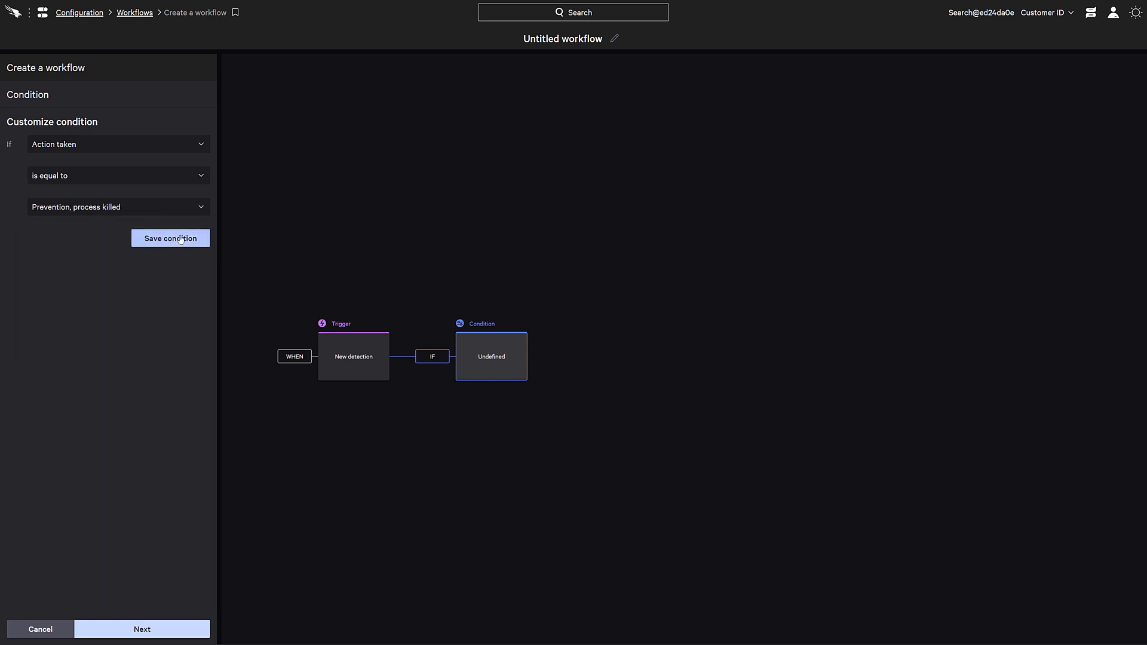
{"action": "left_click", "coordinate": [169, 629]}
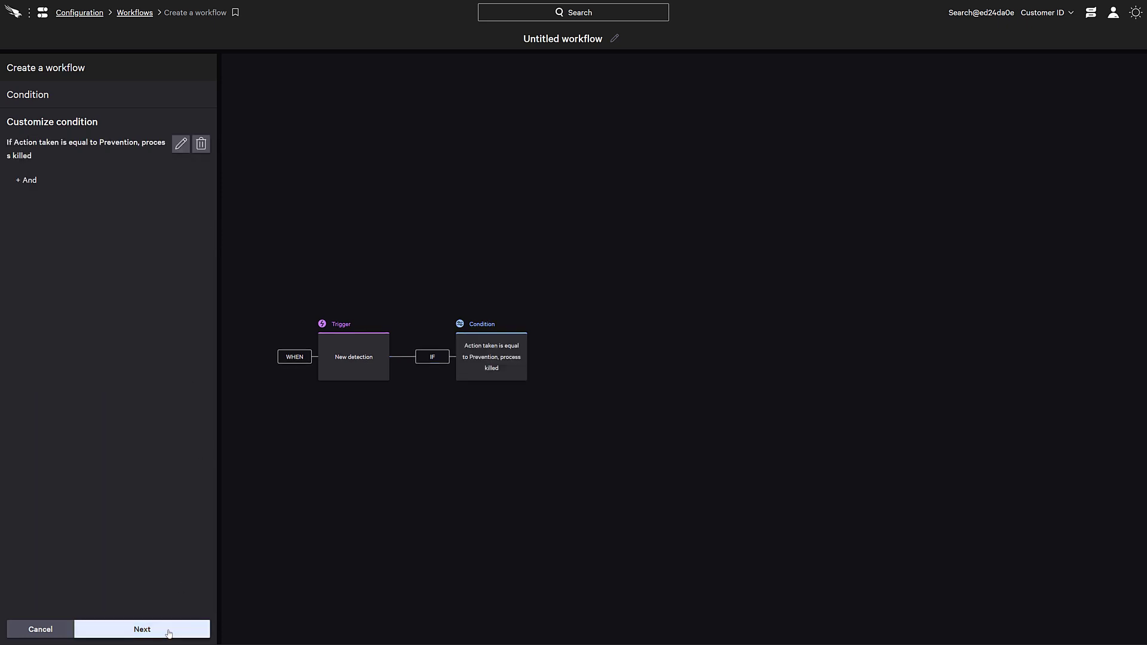
Add a Detection update action that sets the detection status to Closed.
{"action": "left_click", "coordinate": [540, 357]}
{"action": "left_click", "coordinate": [564, 360]}
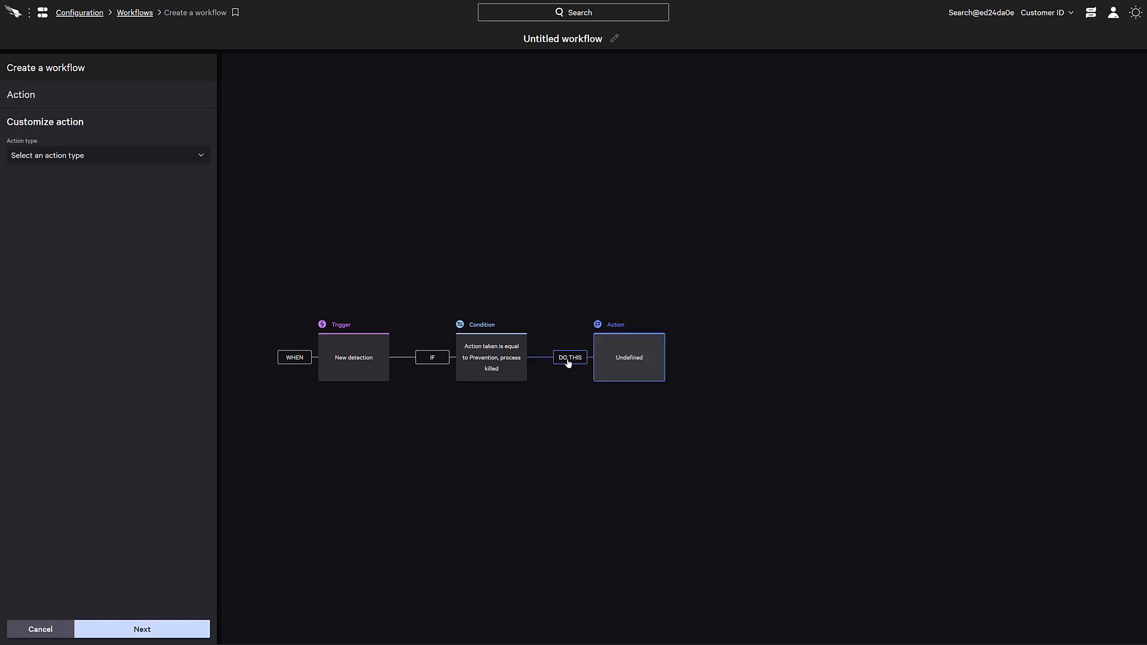
{"action": "left_click", "coordinate": [201, 156]}
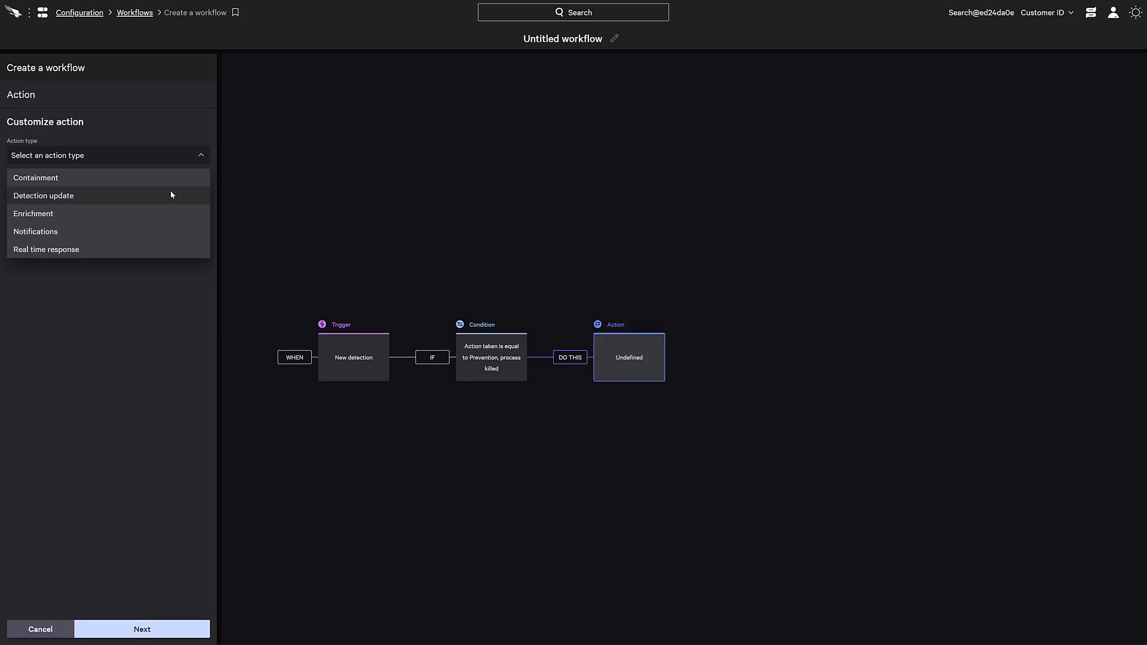
{"action": "left_click", "coordinate": [169, 195]}
{"action": "left_click", "coordinate": [169, 193]}
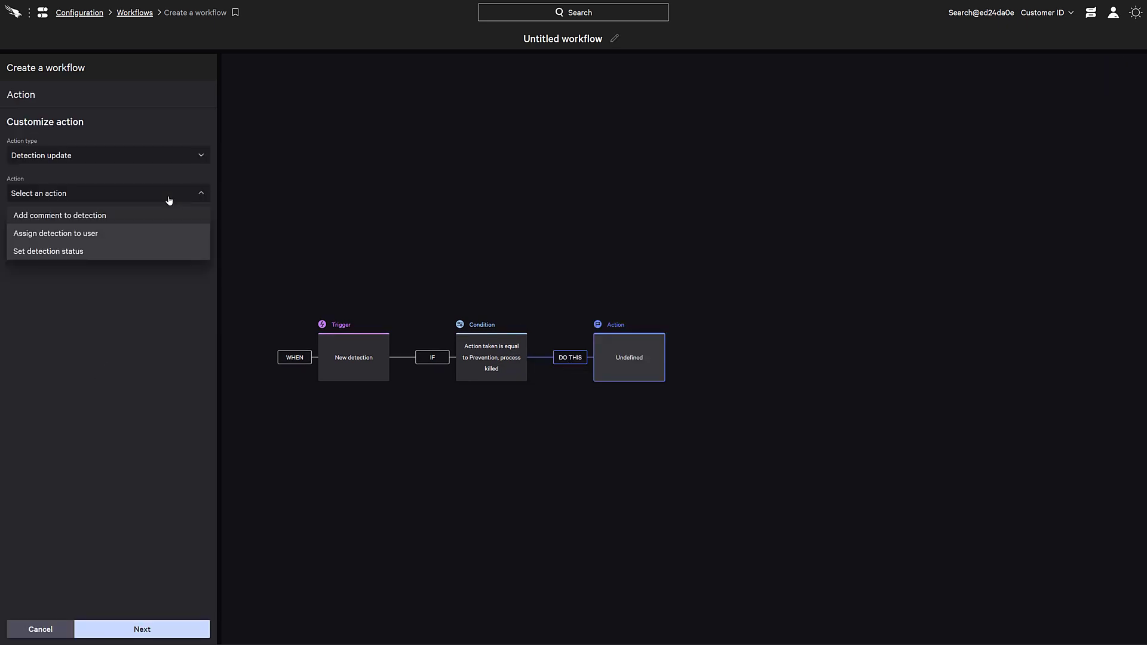
{"action": "left_click", "coordinate": [163, 254]}
{"action": "left_click", "coordinate": [168, 234]}
{"action": "left_click", "coordinate": [163, 279]}
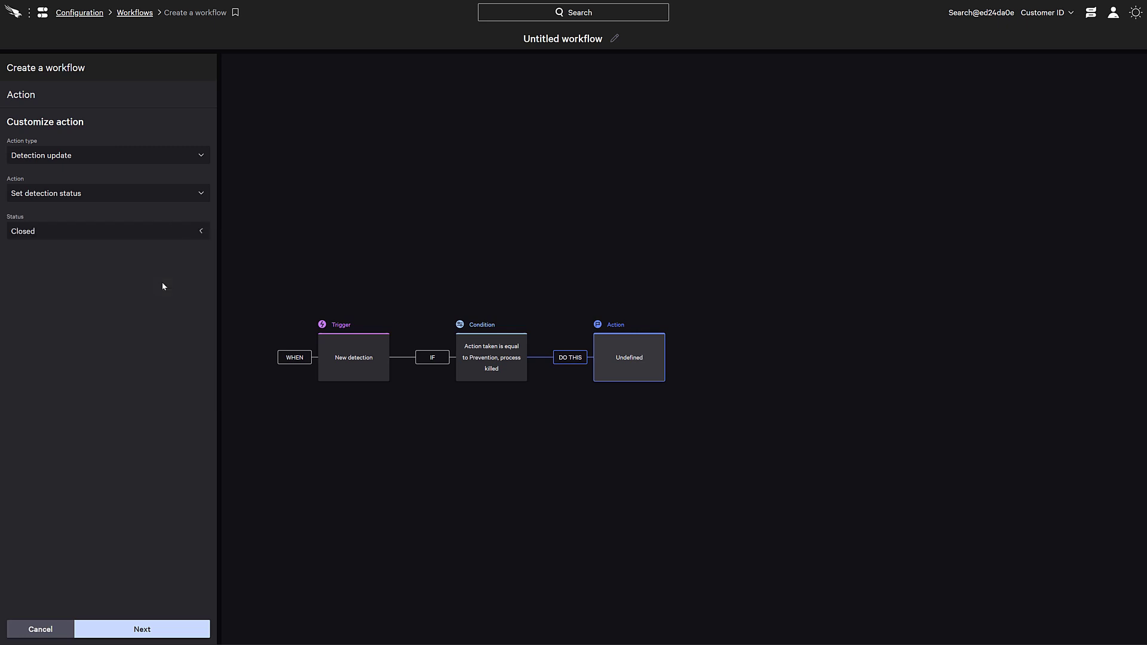
{"action": "left_click", "coordinate": [167, 629]}
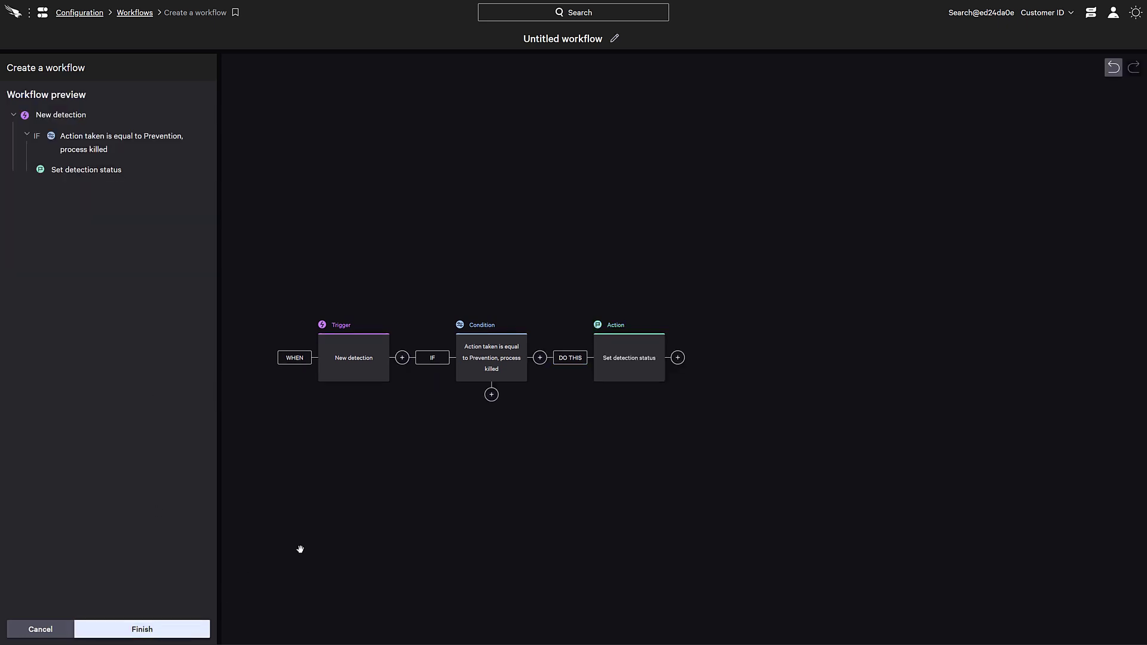
Add a parallel condition branch from the trigger: Severity is equal to Medium.
{"action": "left_click", "coordinate": [403, 359]}
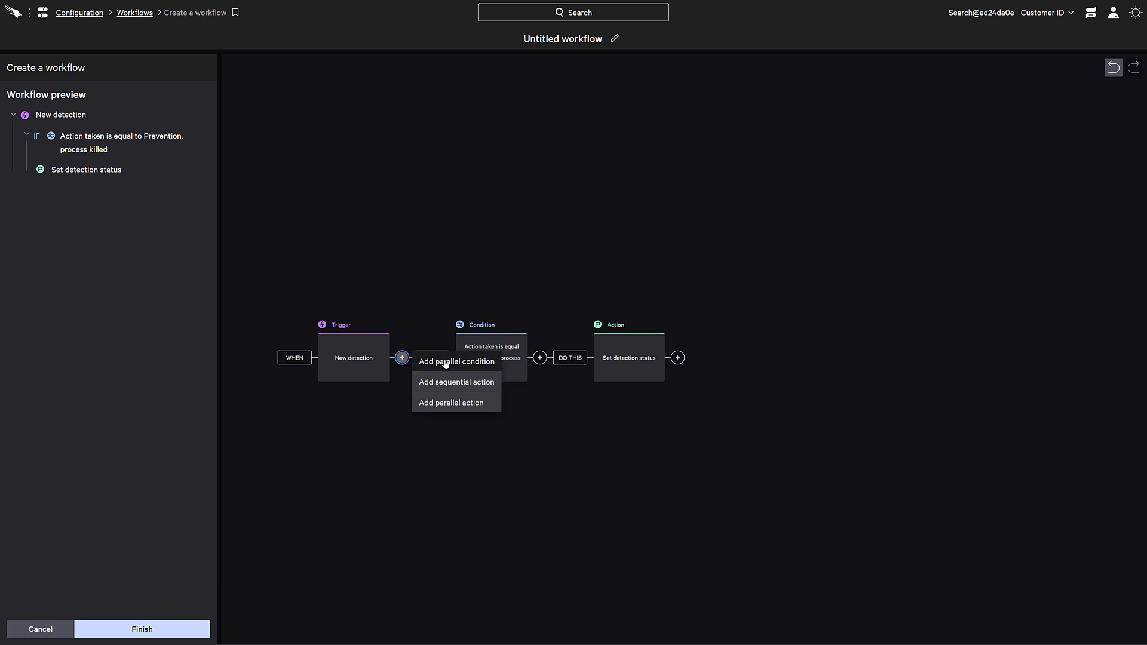
{"action": "left_click", "coordinate": [445, 361]}
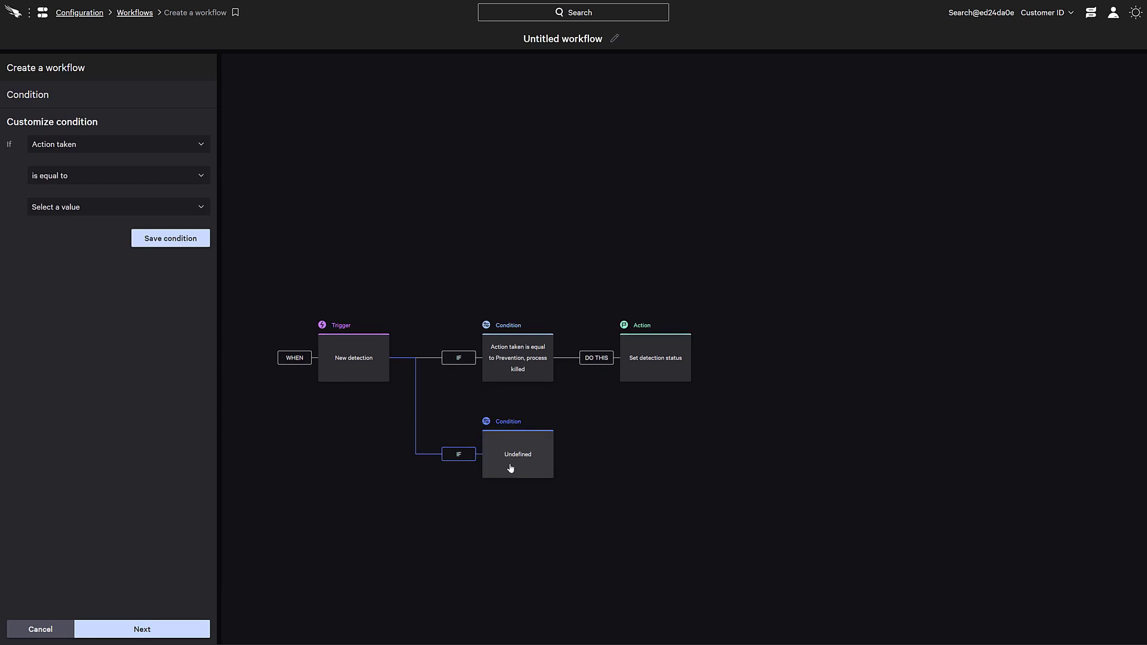
{"action": "left_click", "coordinate": [190, 148]}
{"action": "type", "text": "severity"}
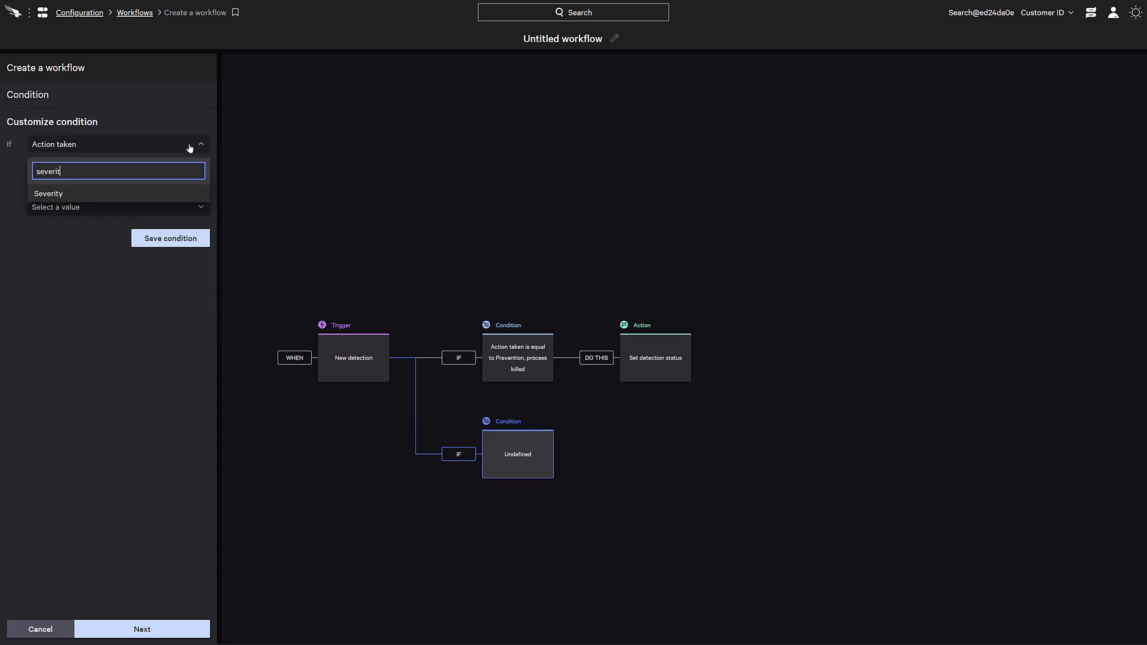
{"action": "left_click", "coordinate": [194, 195]}
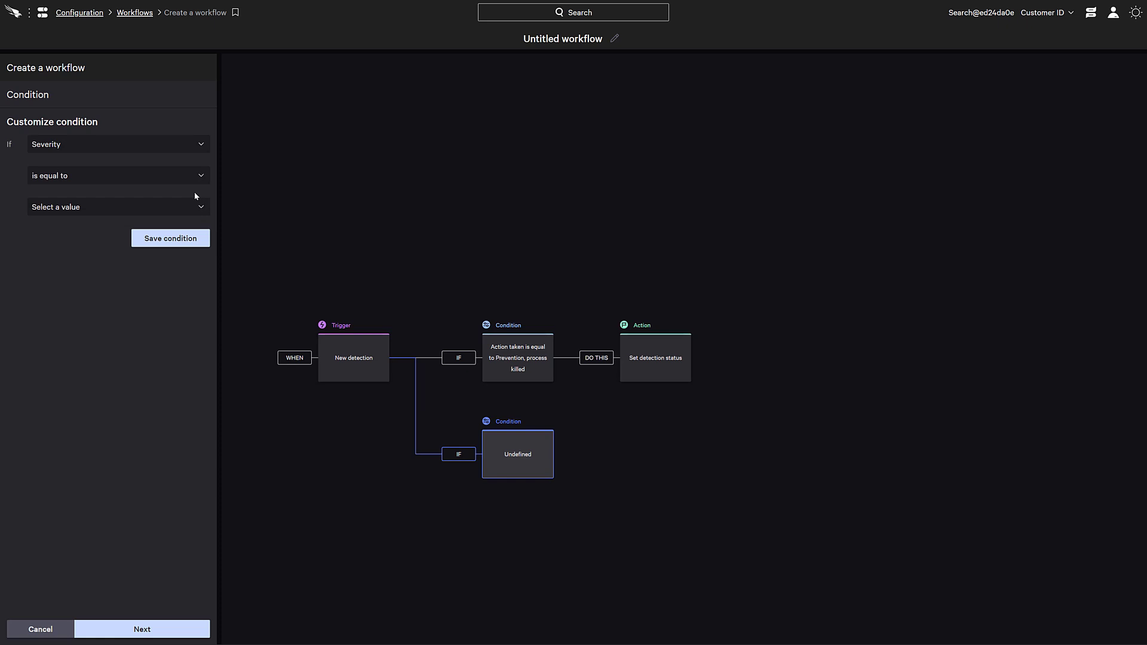
{"action": "left_click", "coordinate": [194, 207]}
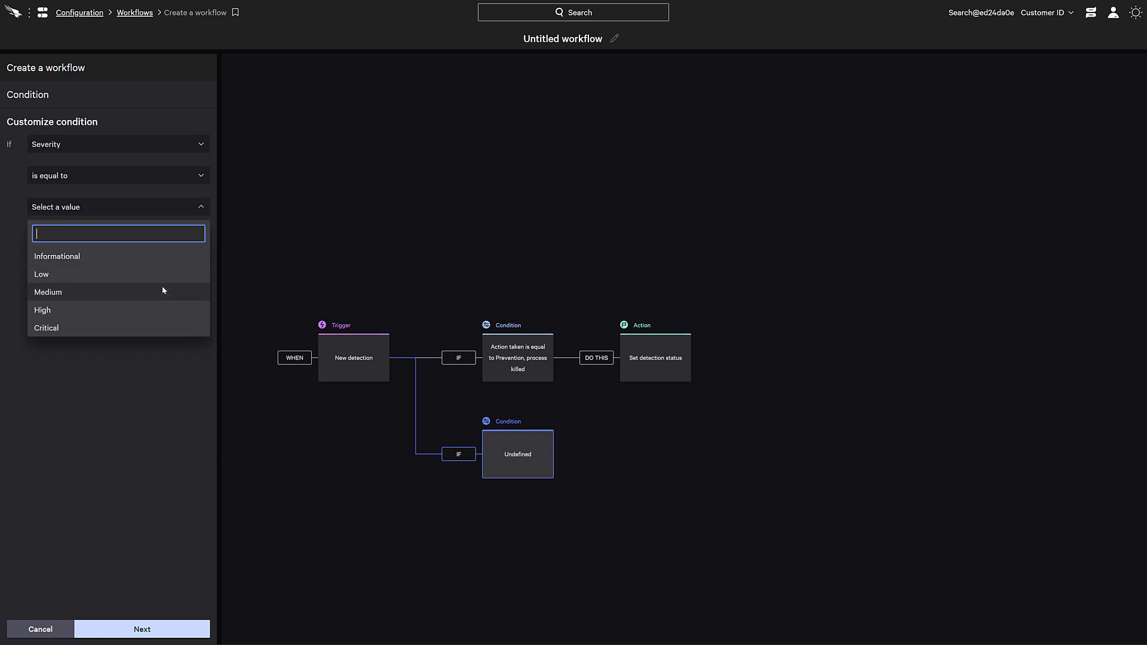
{"action": "left_click", "coordinate": [162, 289]}
{"action": "left_click", "coordinate": [178, 239]}
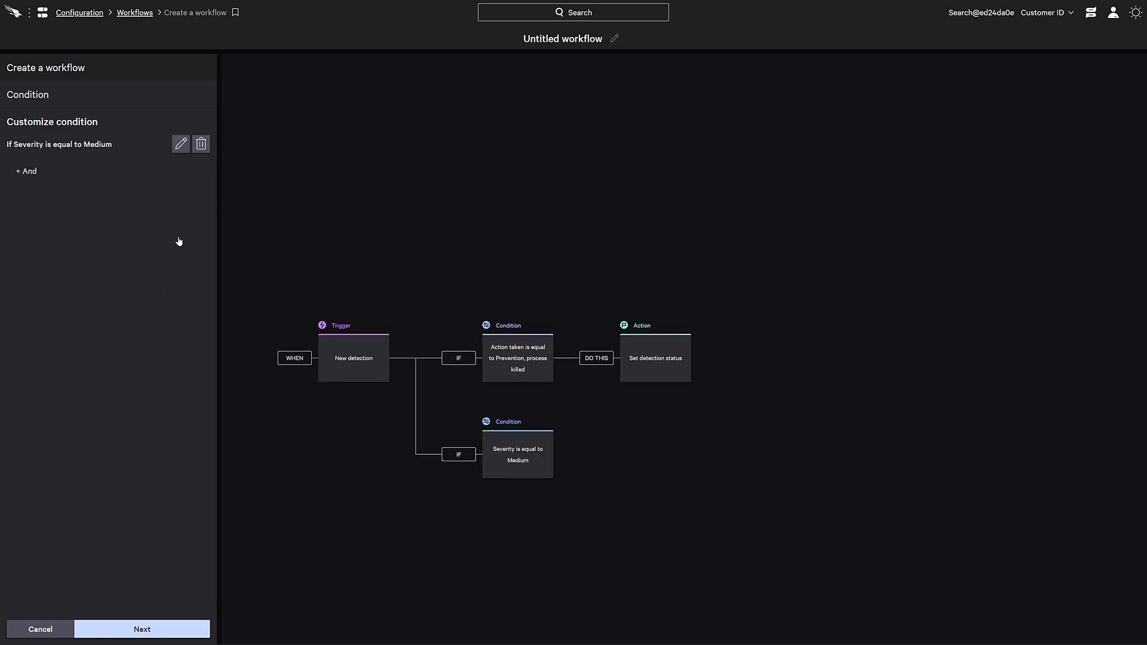
{"action": "left_click", "coordinate": [169, 629]}
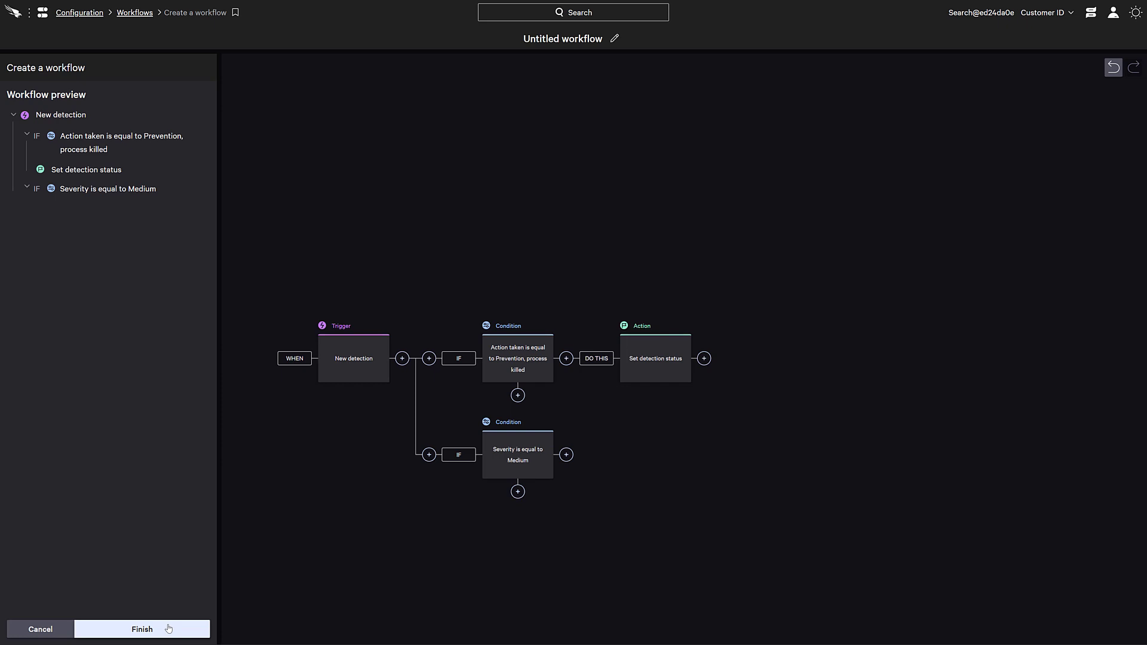
Add a Detection update > Assign detection to user action for the searched user.
{"action": "left_click", "coordinate": [565, 455]}
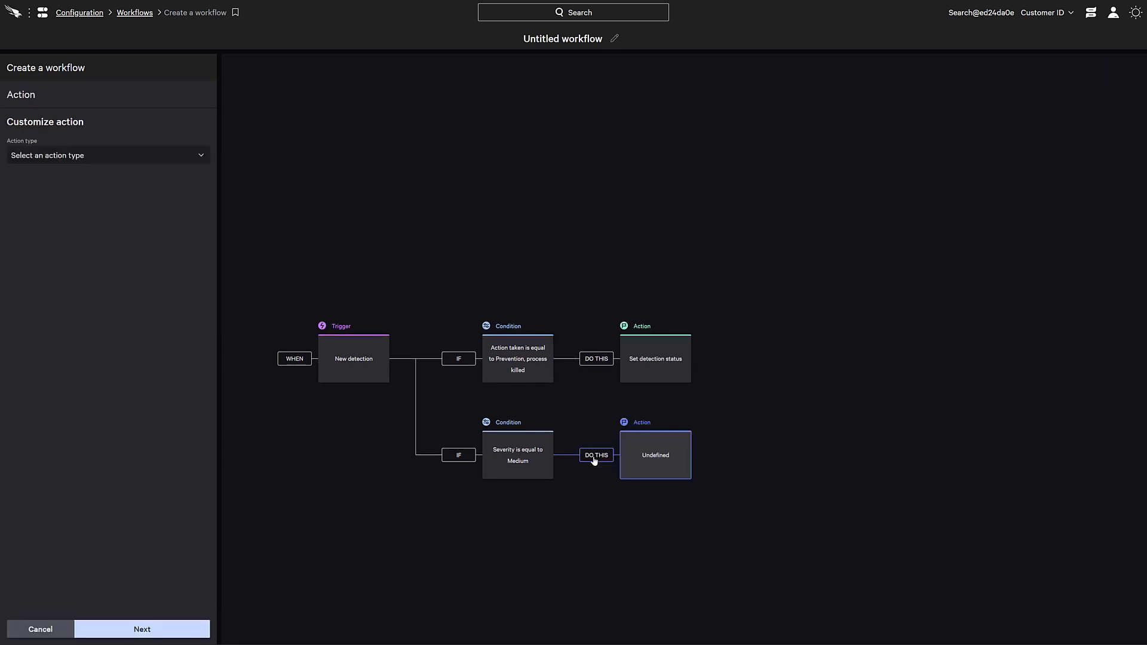
{"action": "left_click", "coordinate": [158, 159]}
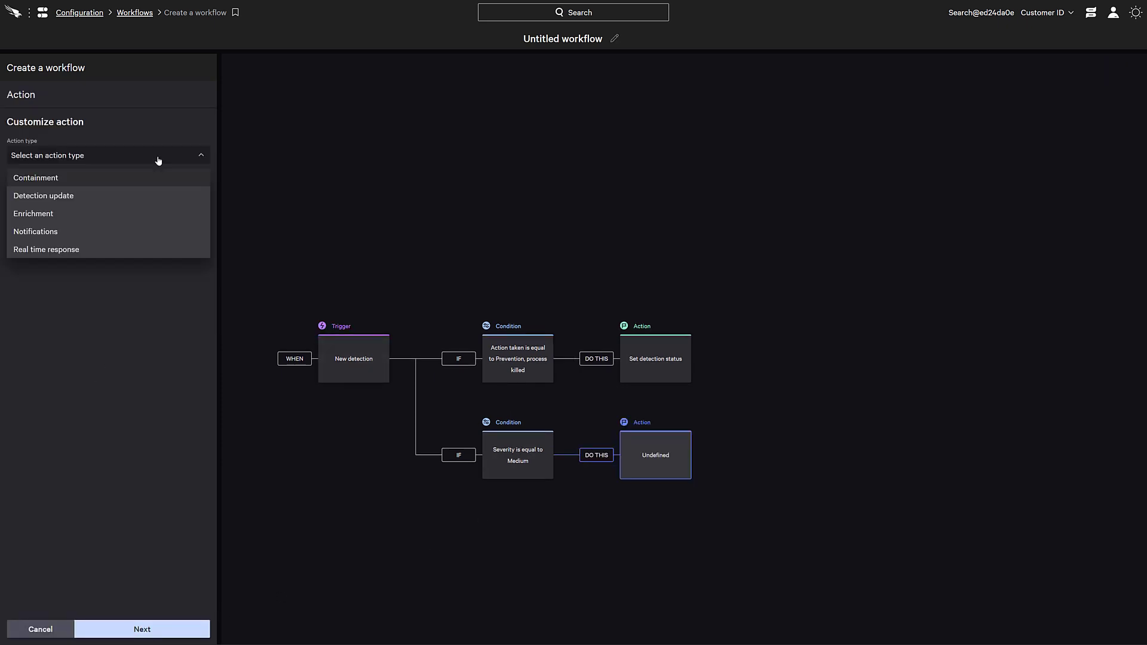
{"action": "left_click", "coordinate": [157, 196]}
{"action": "left_click", "coordinate": [157, 194]}
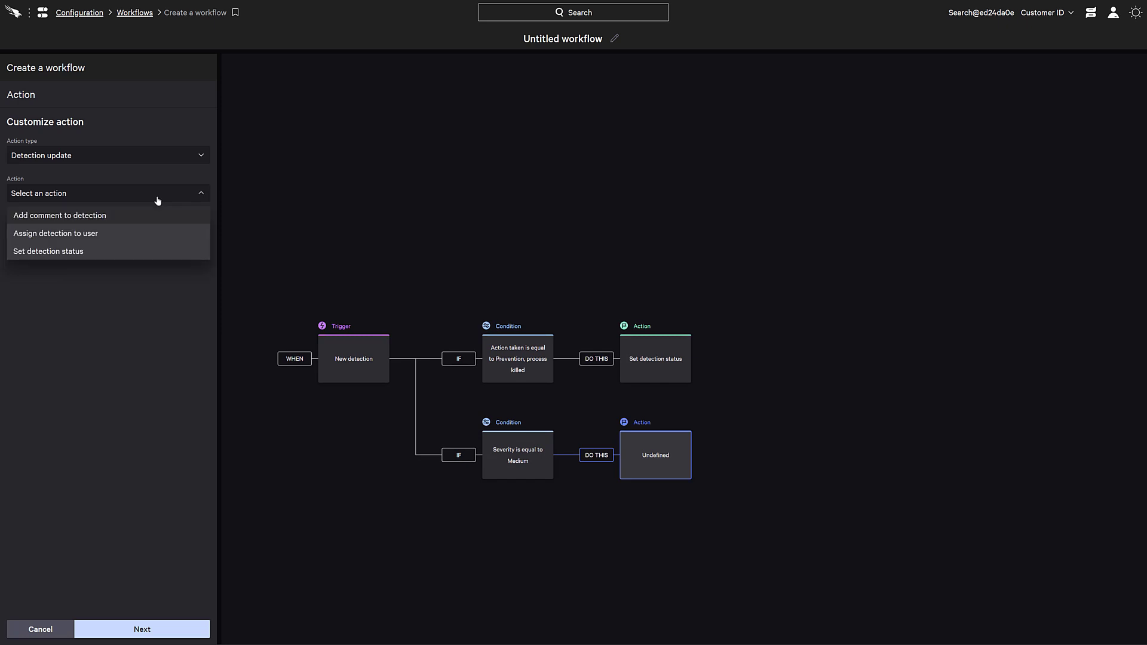
{"action": "left_click", "coordinate": [160, 233]}
{"action": "left_click", "coordinate": [158, 233]}
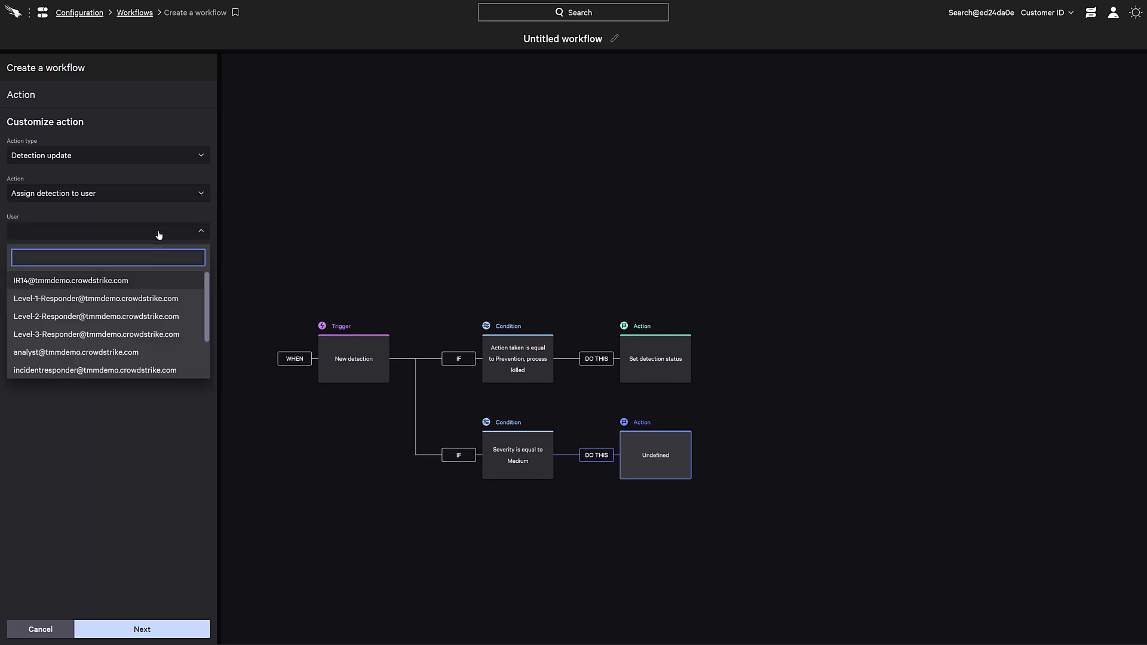
{"action": "type", "text": "tpan"}
{"action": "left_click", "coordinate": [156, 278]}
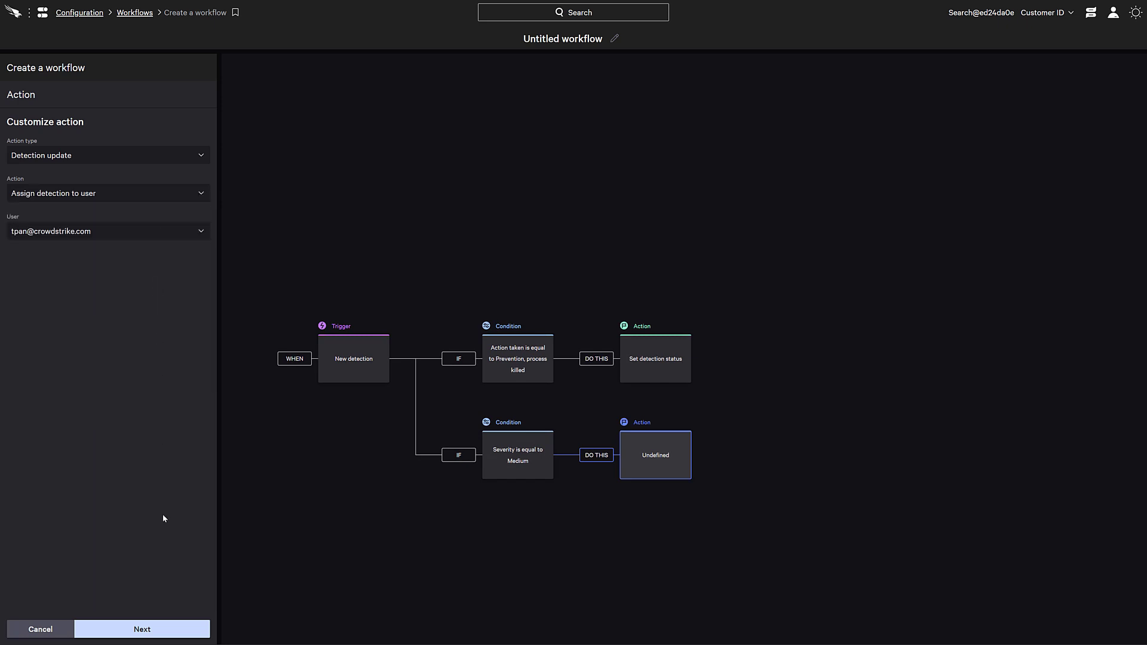
{"action": "left_click", "coordinate": [170, 632]}
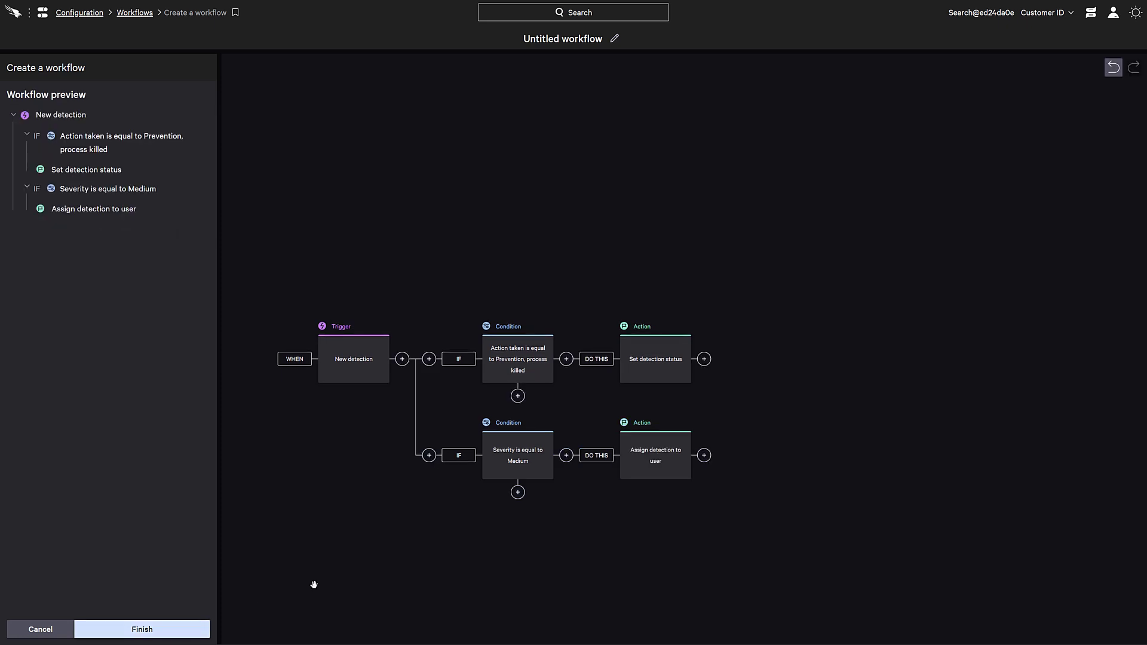
{"action": "left_click", "coordinate": [517, 493]}
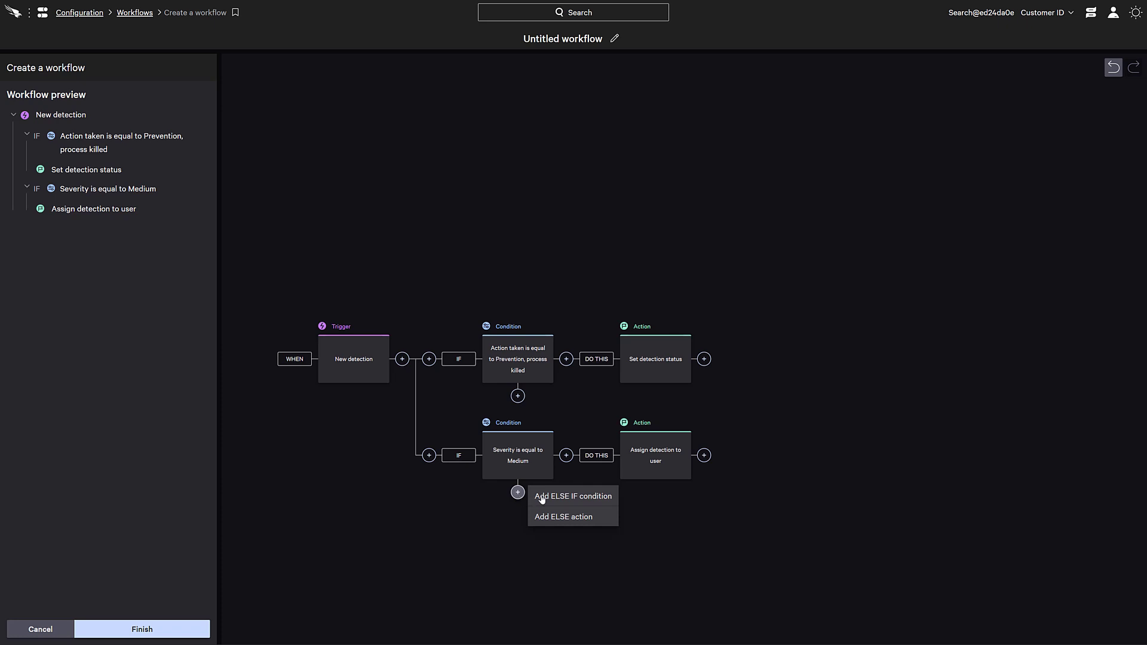
Add an ELSE IF condition with Severity is equal to Critical.
{"action": "left_click", "coordinate": [541, 497]}
{"action": "left_click", "coordinate": [196, 145]}
{"action": "type", "text": "severity"}
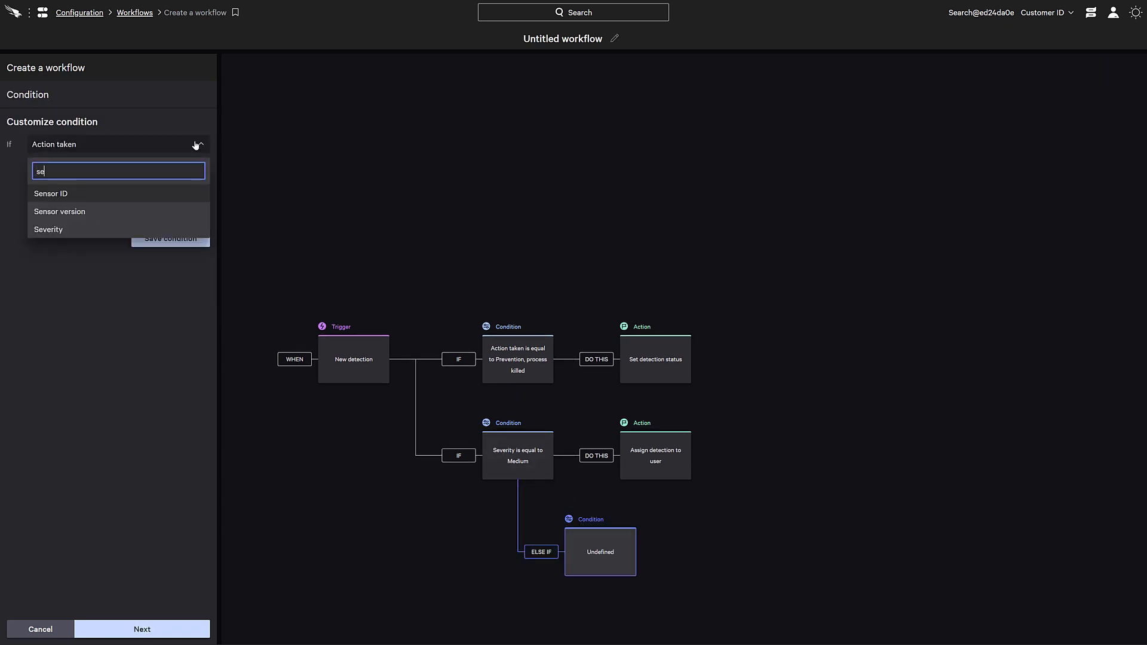
{"action": "left_click", "coordinate": [184, 193]}
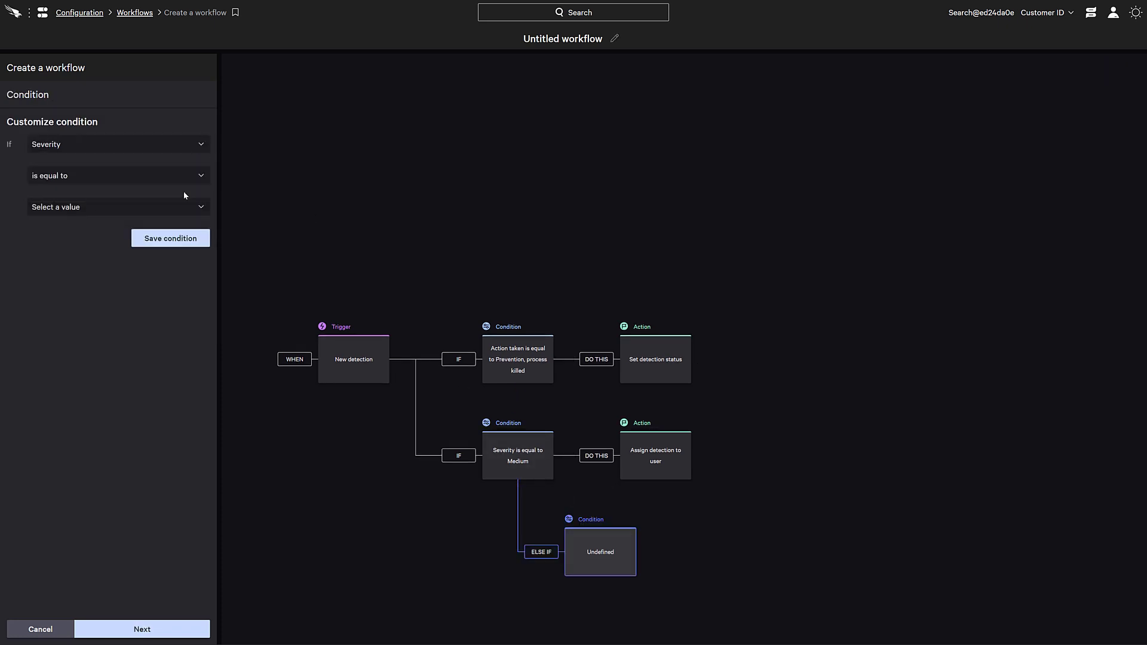
{"action": "left_click", "coordinate": [198, 212]}
{"action": "left_click", "coordinate": [150, 325]}
{"action": "left_click", "coordinate": [173, 237]}
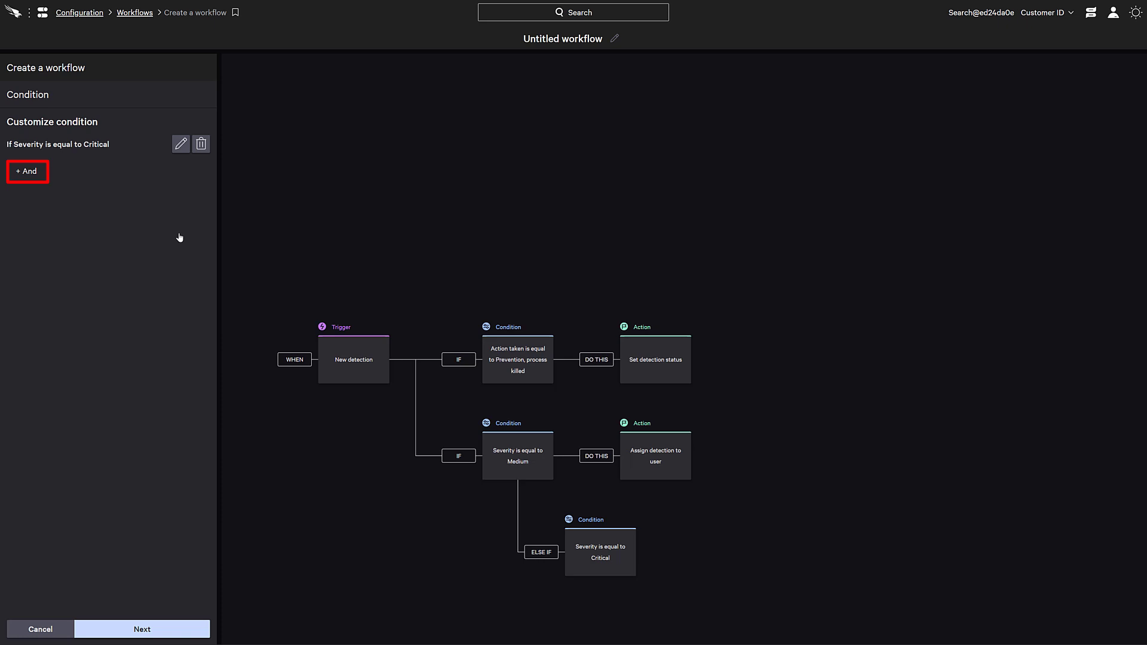
Add an AND clause: Technique is equal to Data Encrypted for Impact, and save the condition.
{"action": "left_click", "coordinate": [35, 173]}
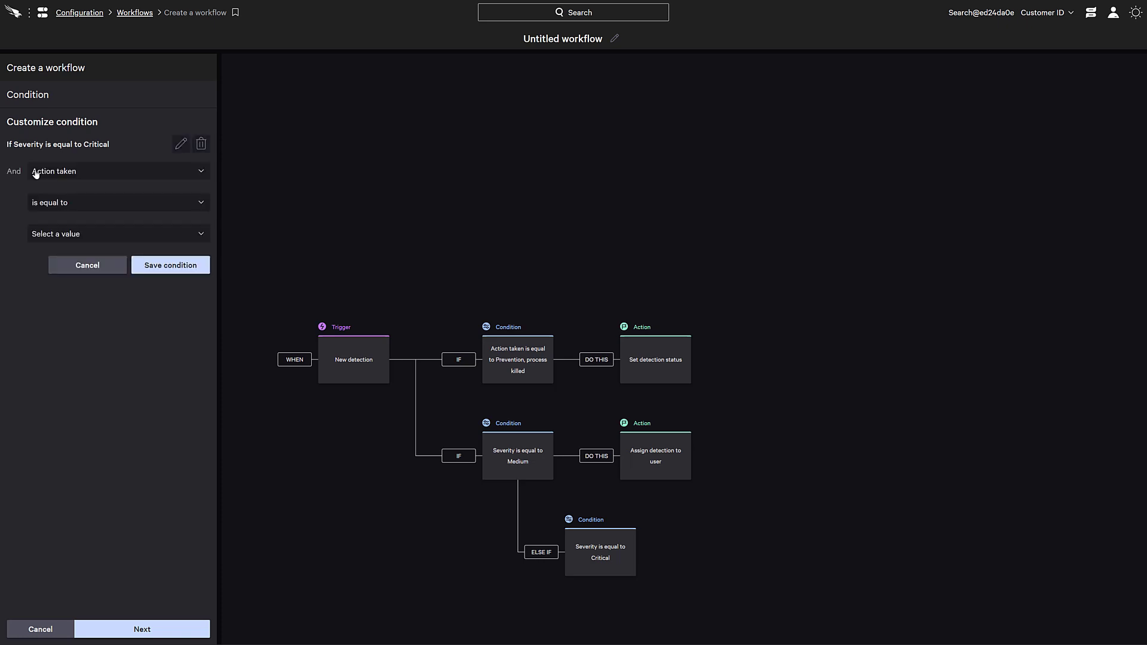
{"action": "left_click", "coordinate": [36, 173]}
{"action": "type", "text": "tech"}
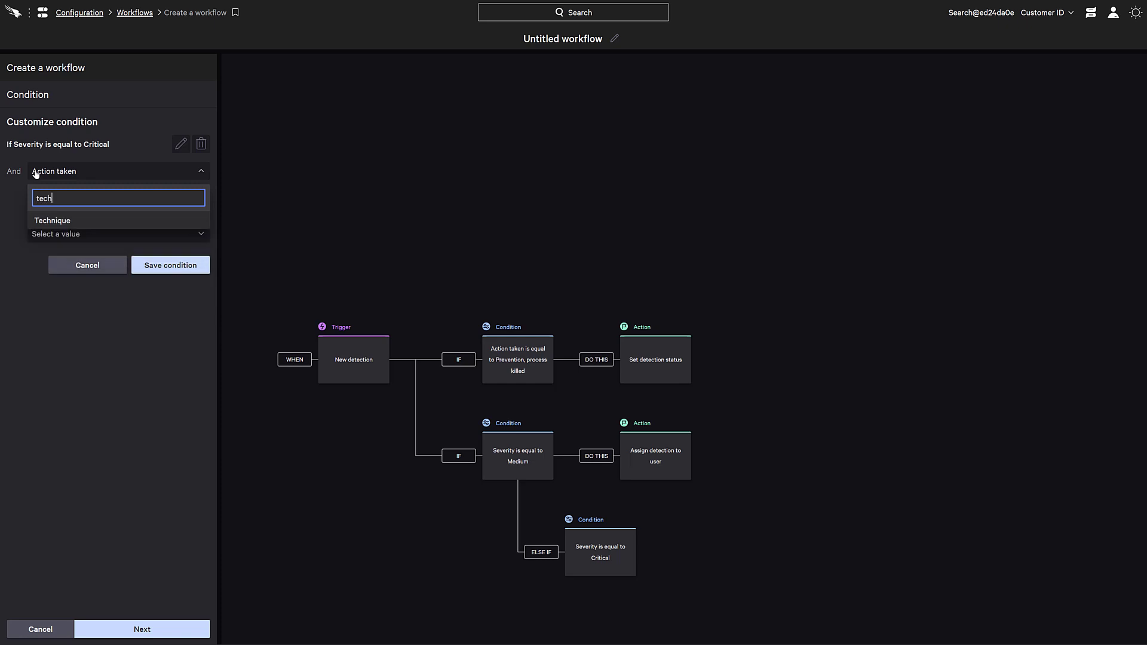
{"action": "left_click", "coordinate": [50, 221]}
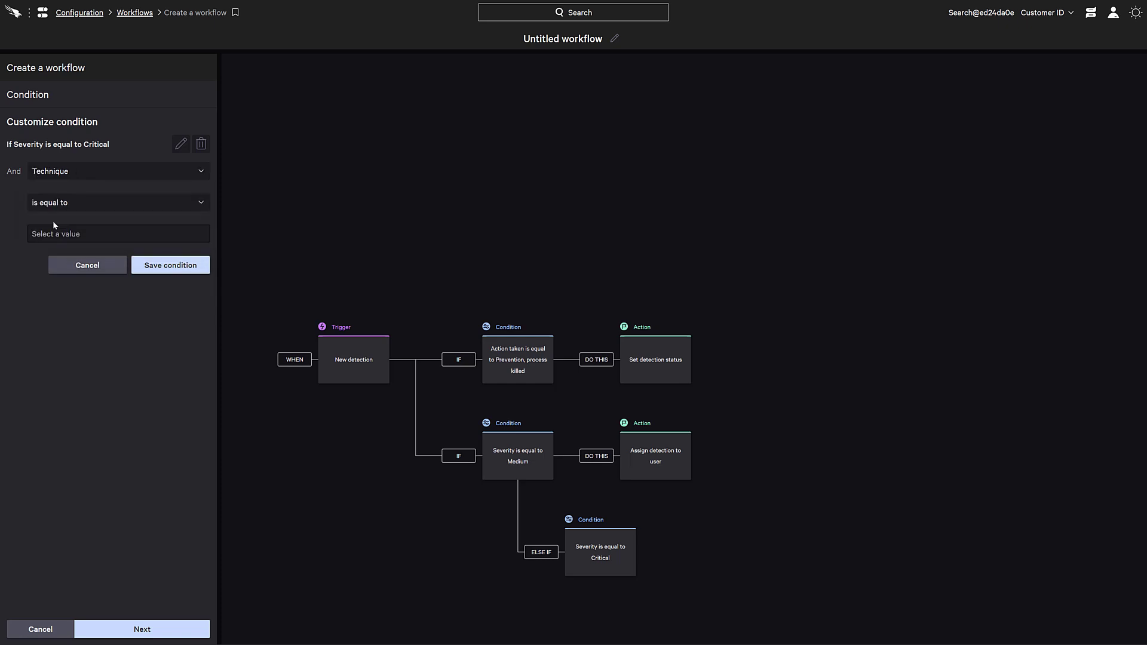
{"action": "left_click", "coordinate": [104, 234]}
{"action": "type", "text": "data"}
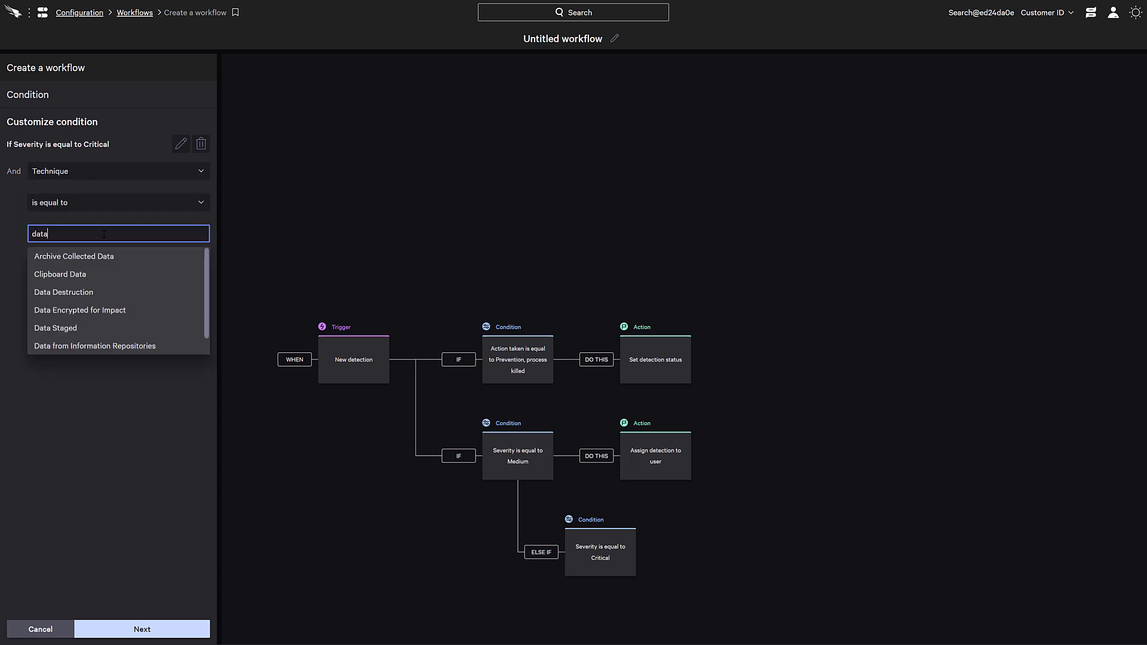
{"action": "left_click", "coordinate": [138, 310]}
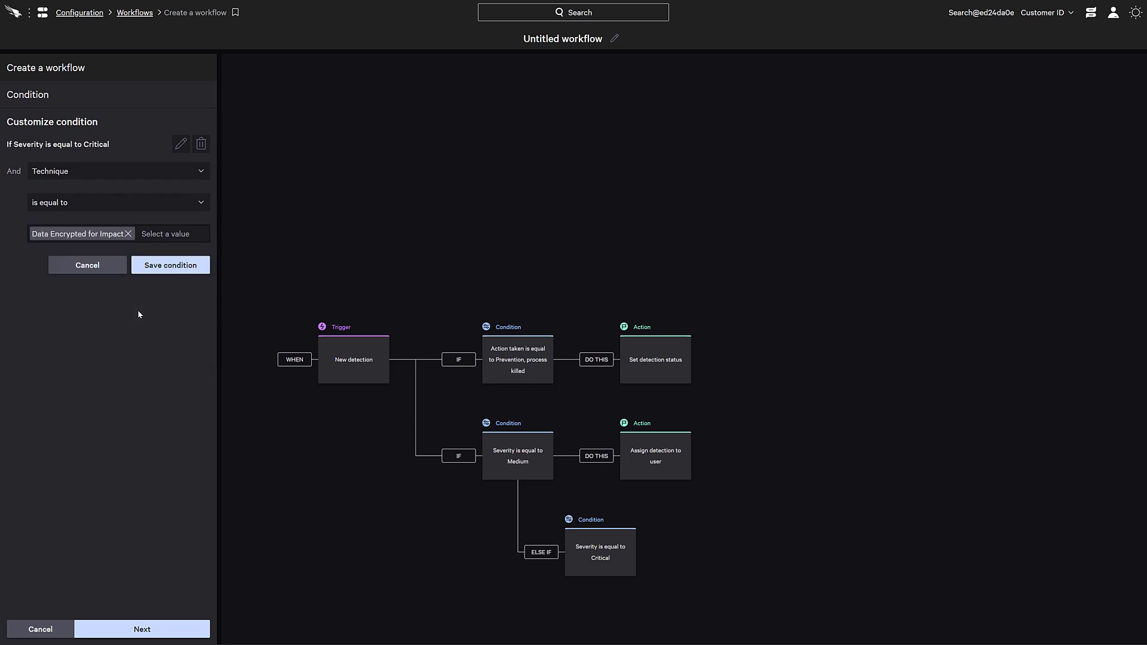
{"action": "left_click", "coordinate": [178, 266]}
Give the Critical ELSE IF branch a Containment > Contain device action.
{"action": "left_click", "coordinate": [152, 630]}
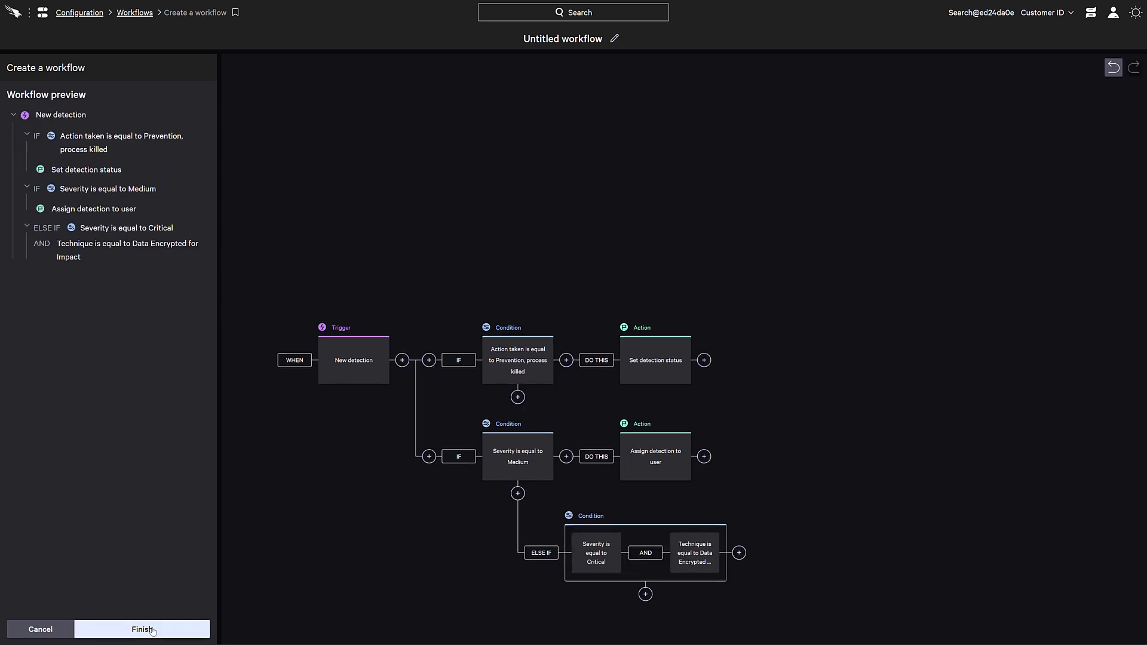
{"action": "left_click", "coordinate": [739, 552]}
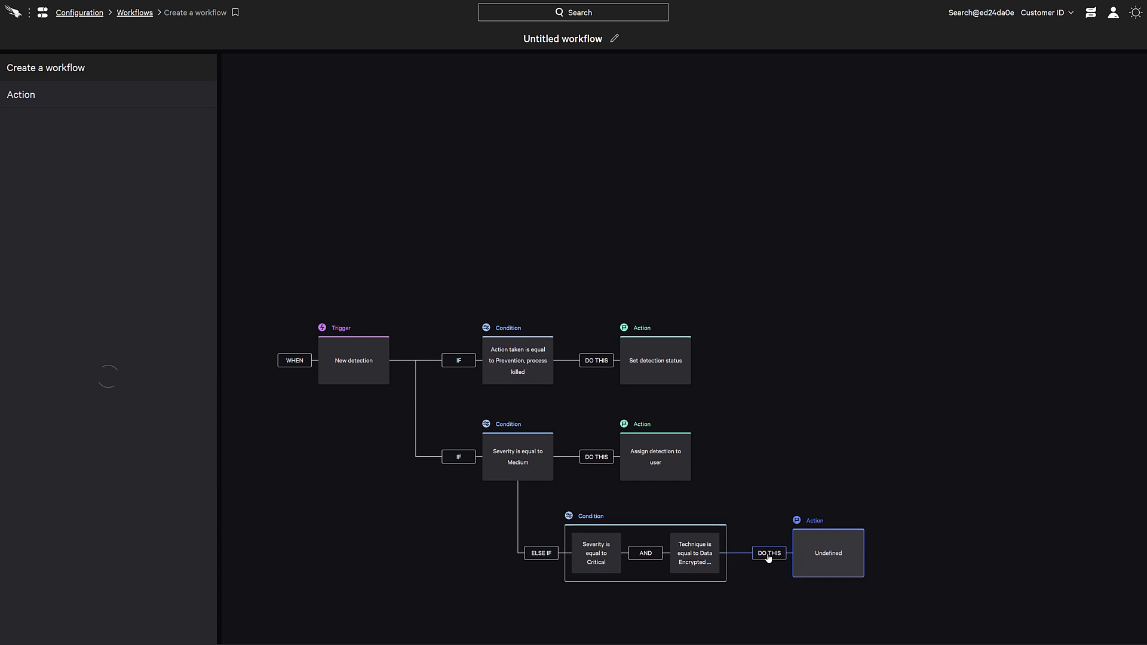
{"action": "left_click", "coordinate": [192, 155]}
{"action": "left_click", "coordinate": [165, 174]}
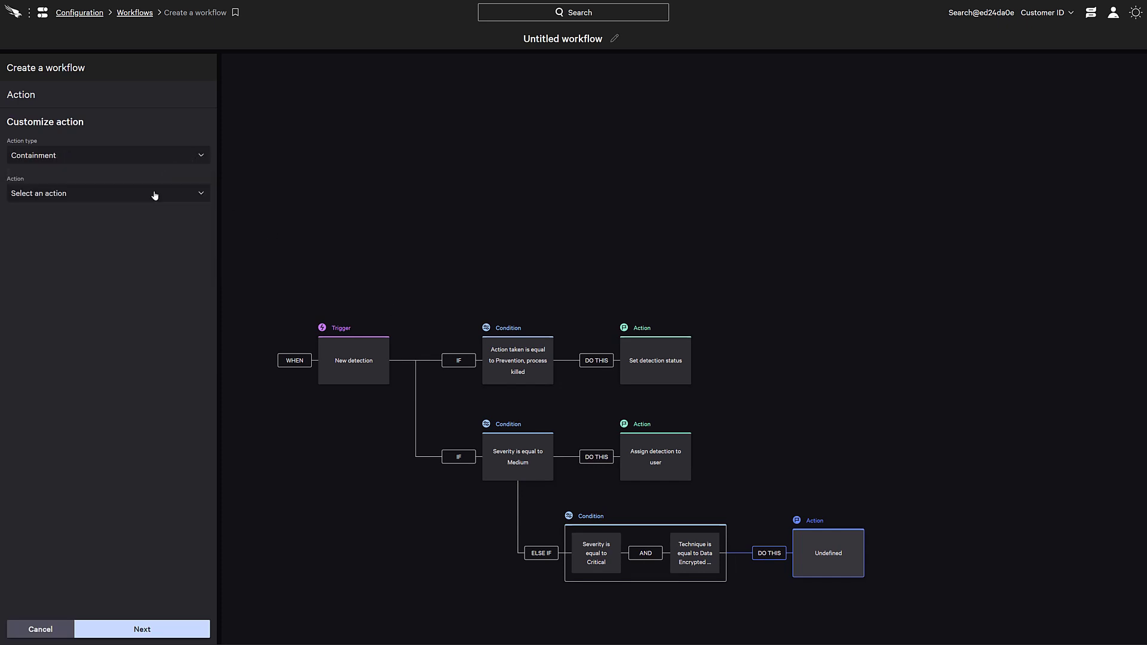
{"action": "left_click", "coordinate": [153, 192]}
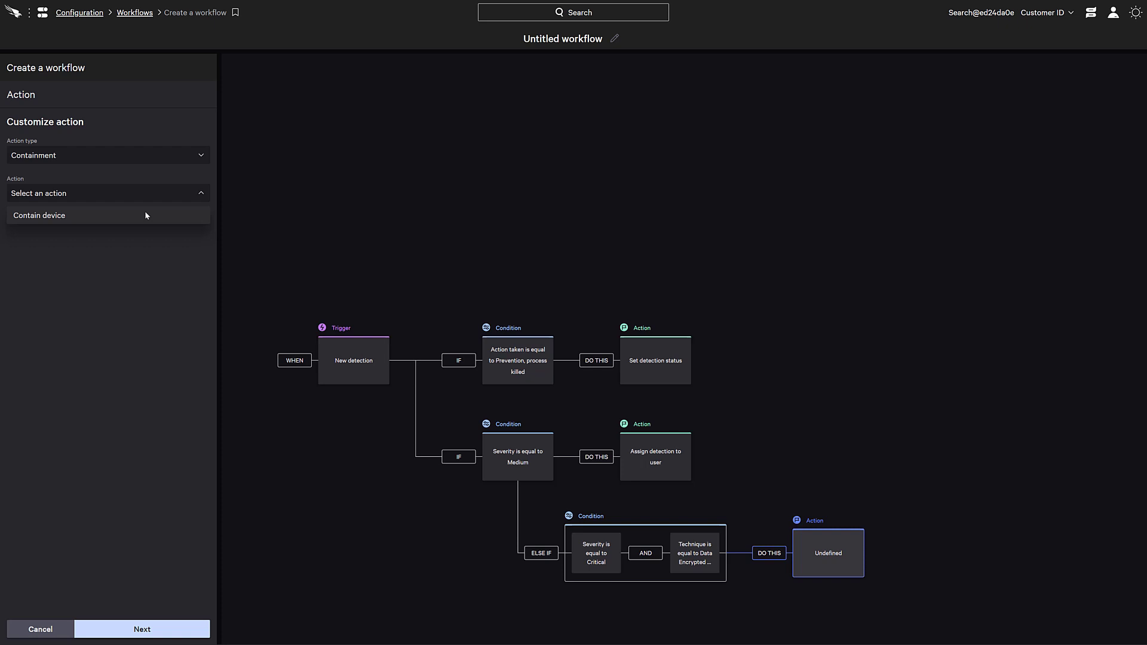
{"action": "left_click", "coordinate": [146, 215]}
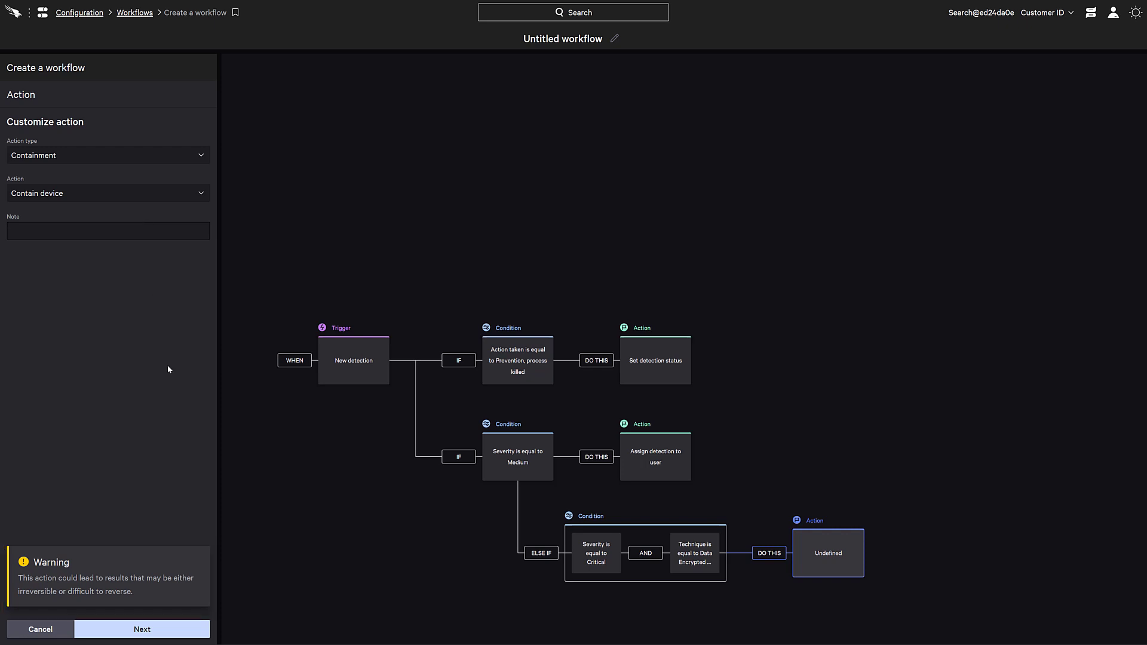
{"action": "left_click", "coordinate": [143, 629]}
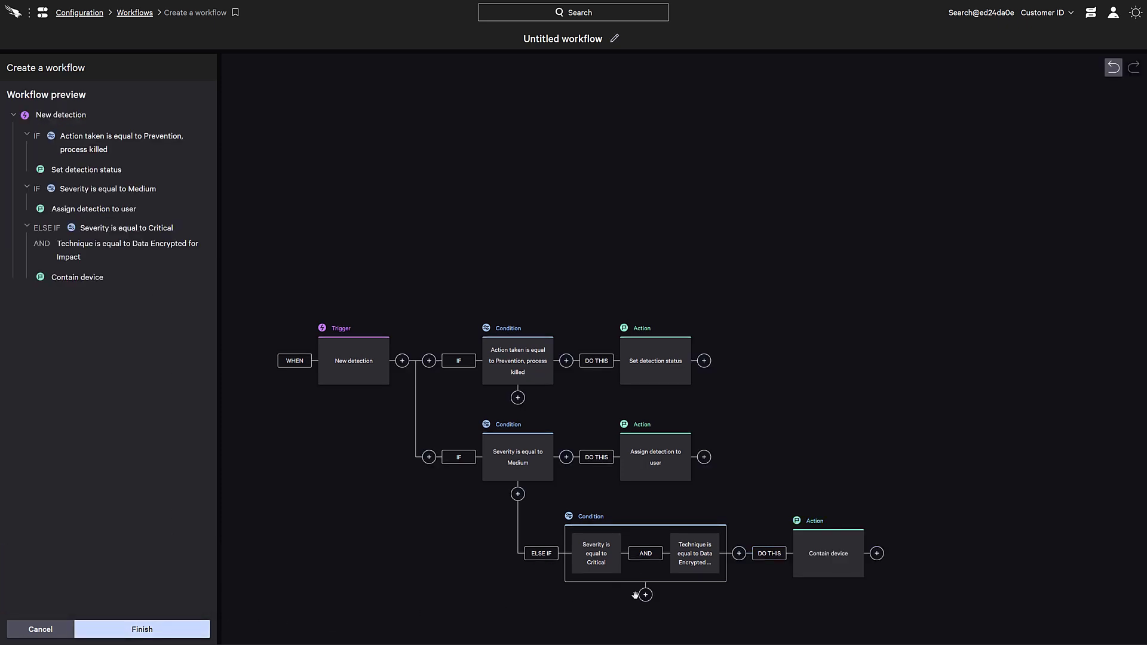
Add an ELSE branch running Enrichment > VirusTotal File Hash Lookup on the Executable SHA256.
{"action": "left_click", "coordinate": [637, 594]}
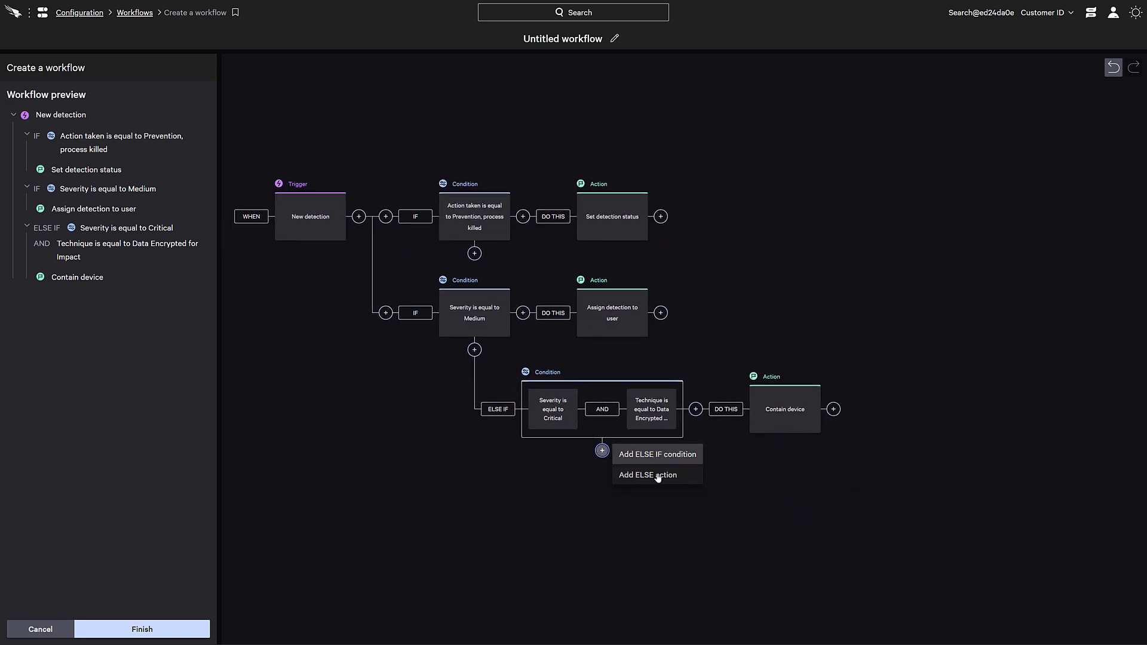
{"action": "left_click", "coordinate": [658, 476]}
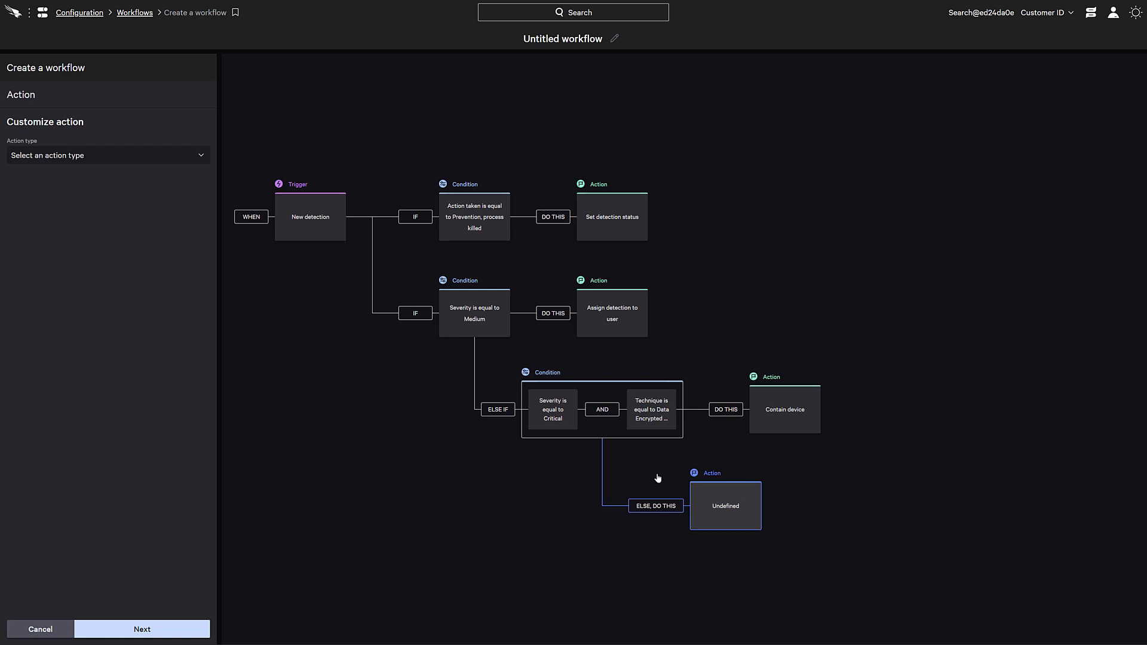
{"action": "left_click", "coordinate": [170, 158]}
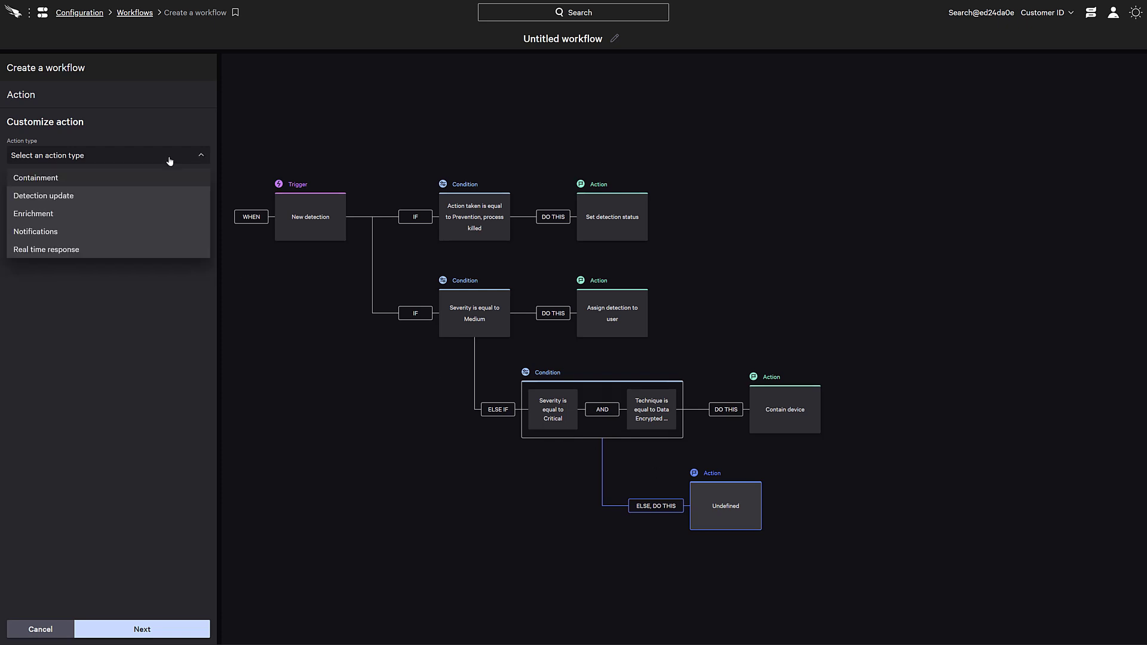
{"action": "left_click", "coordinate": [154, 219]}
{"action": "left_click", "coordinate": [140, 200]}
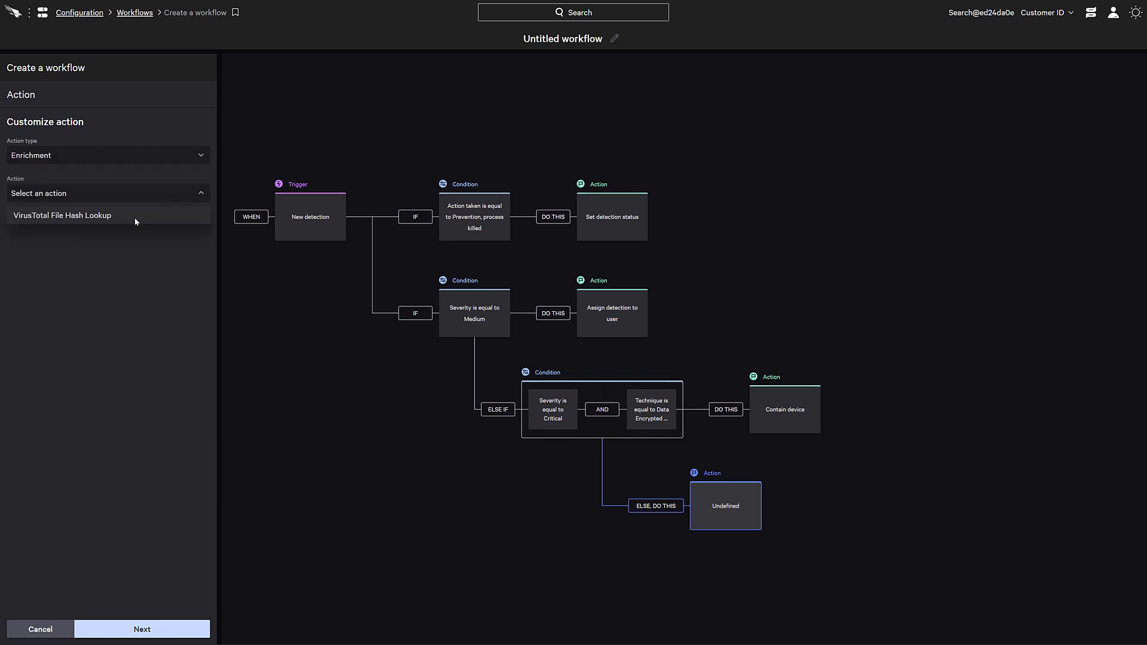
{"action": "left_click", "coordinate": [135, 218]}
{"action": "left_click", "coordinate": [153, 232]}
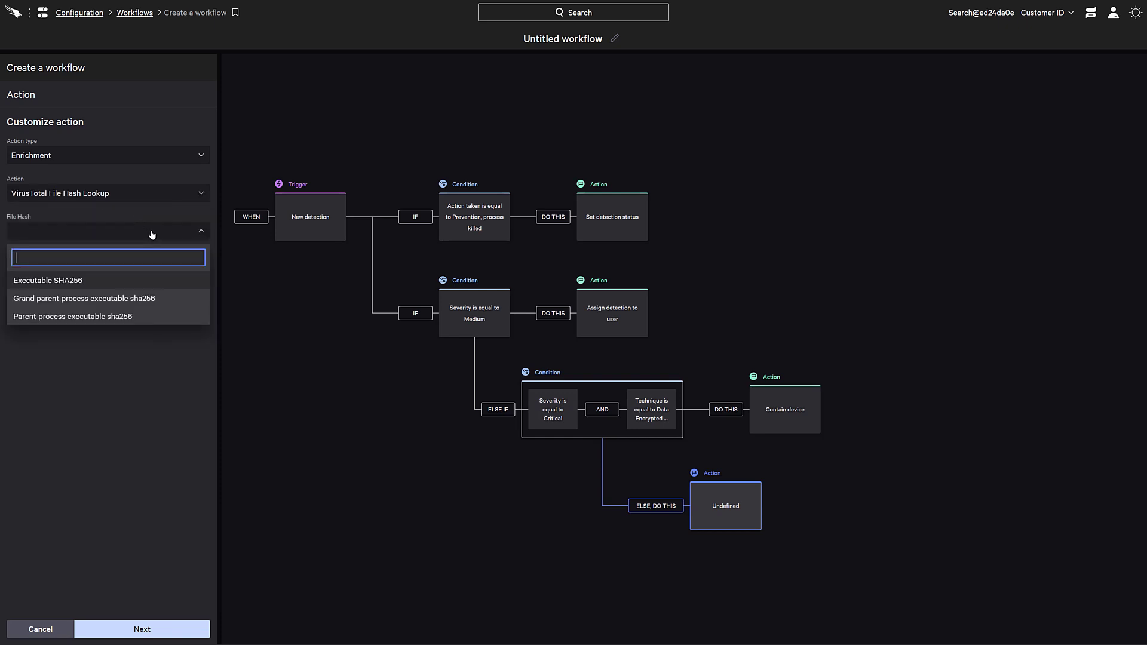
{"action": "left_click", "coordinate": [147, 631]}
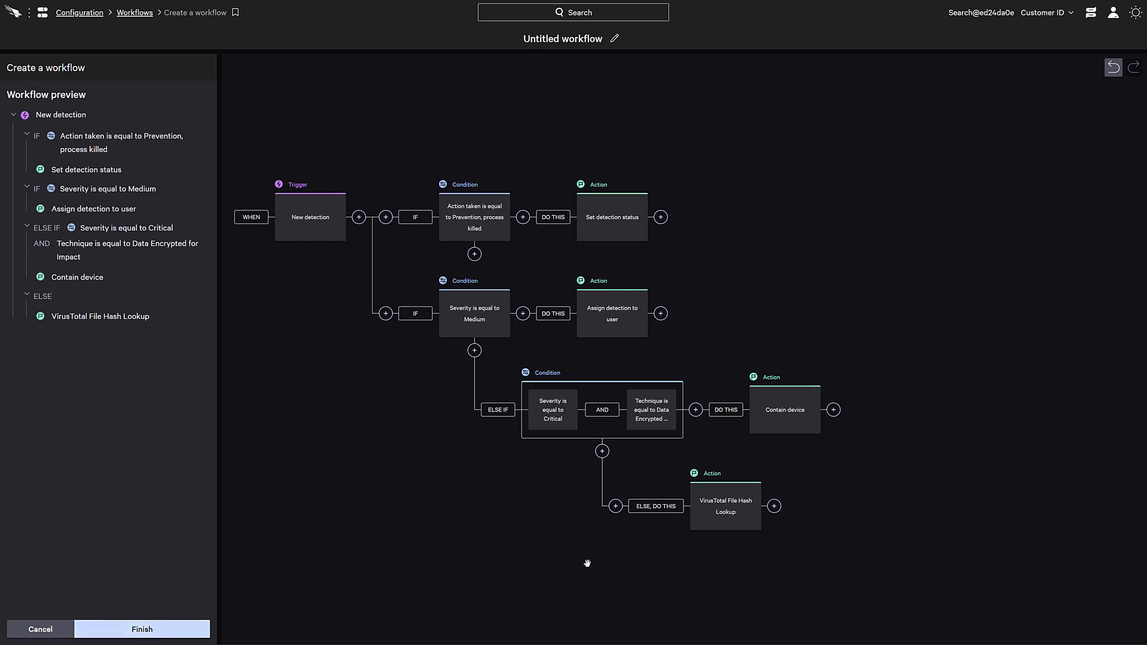
Add a Notifications > Send email action after the VirusTotal lookup.
{"action": "left_click", "coordinate": [774, 506]}
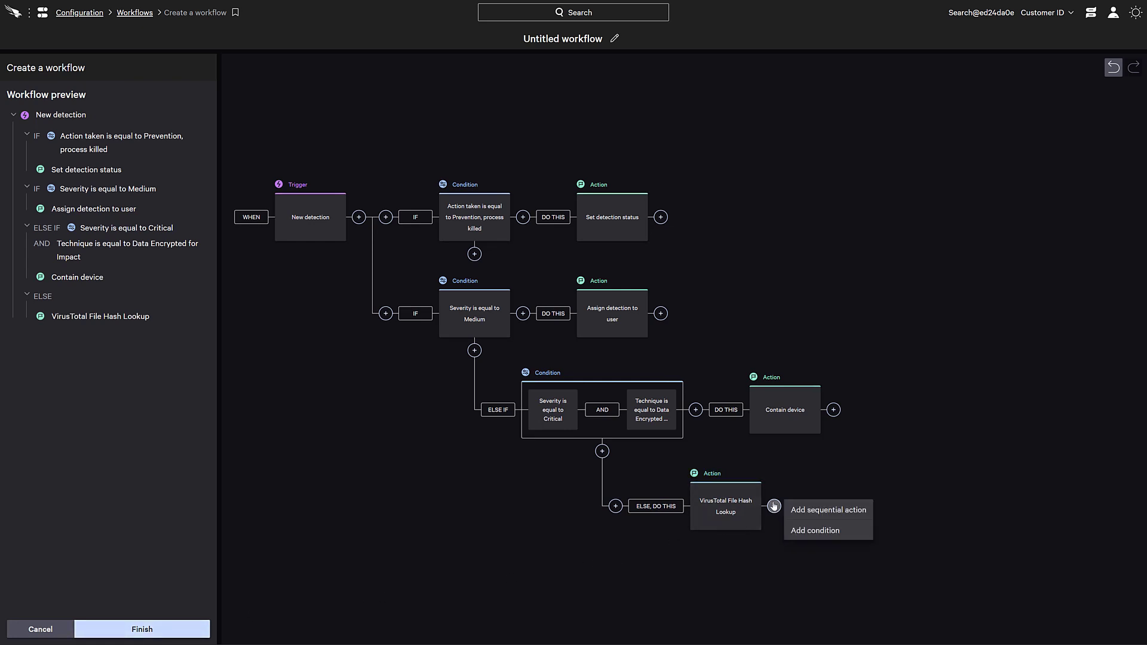
{"action": "left_click", "coordinate": [810, 509]}
{"action": "left_click", "coordinate": [177, 157]}
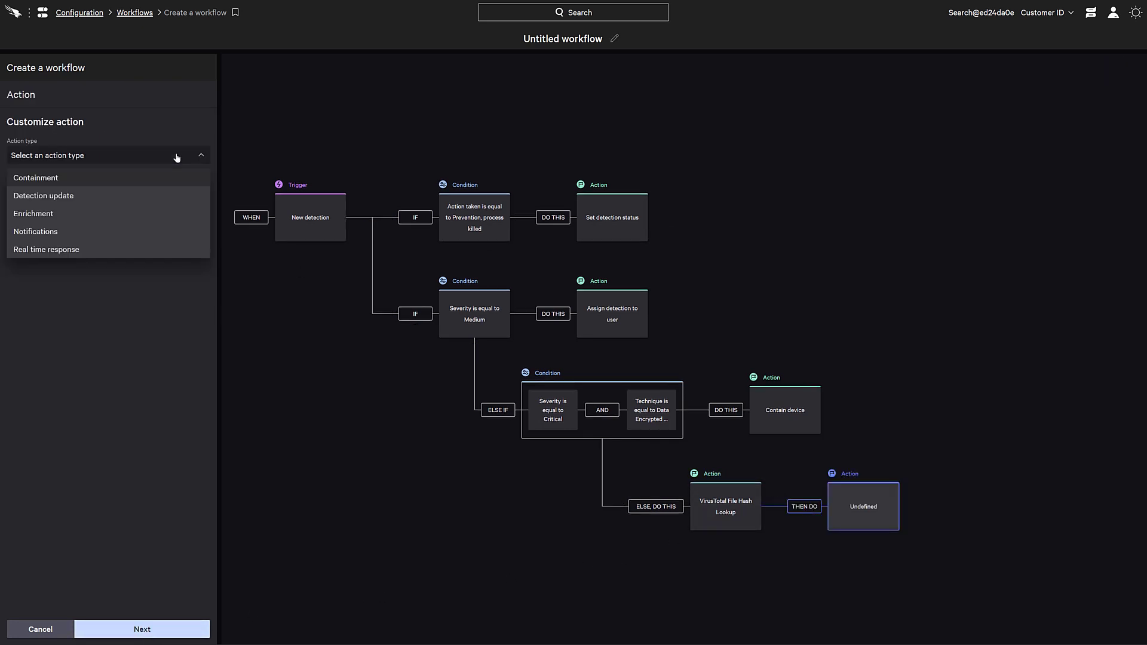
{"action": "left_click", "coordinate": [159, 232]}
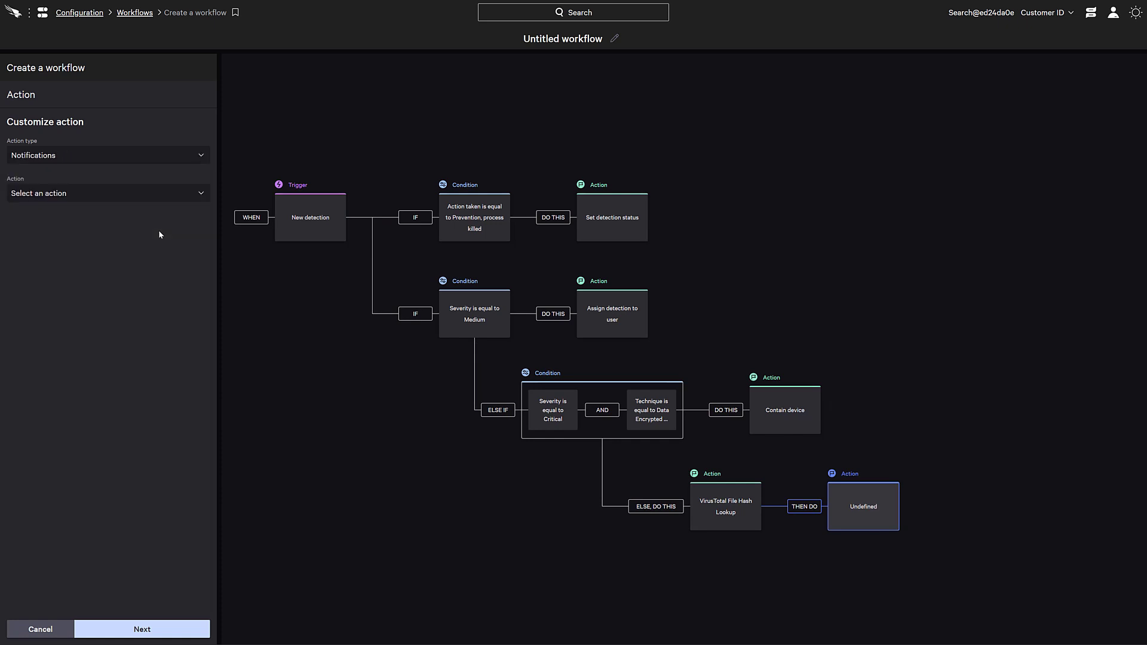
{"action": "left_click", "coordinate": [202, 195]}
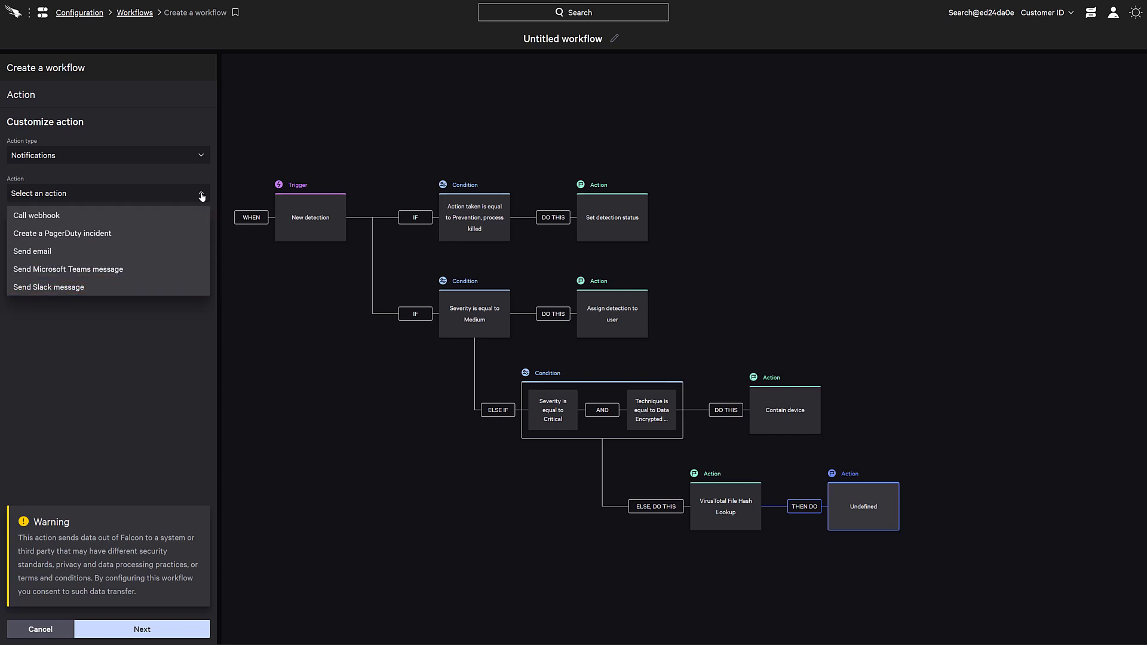
{"action": "left_click", "coordinate": [188, 251]}
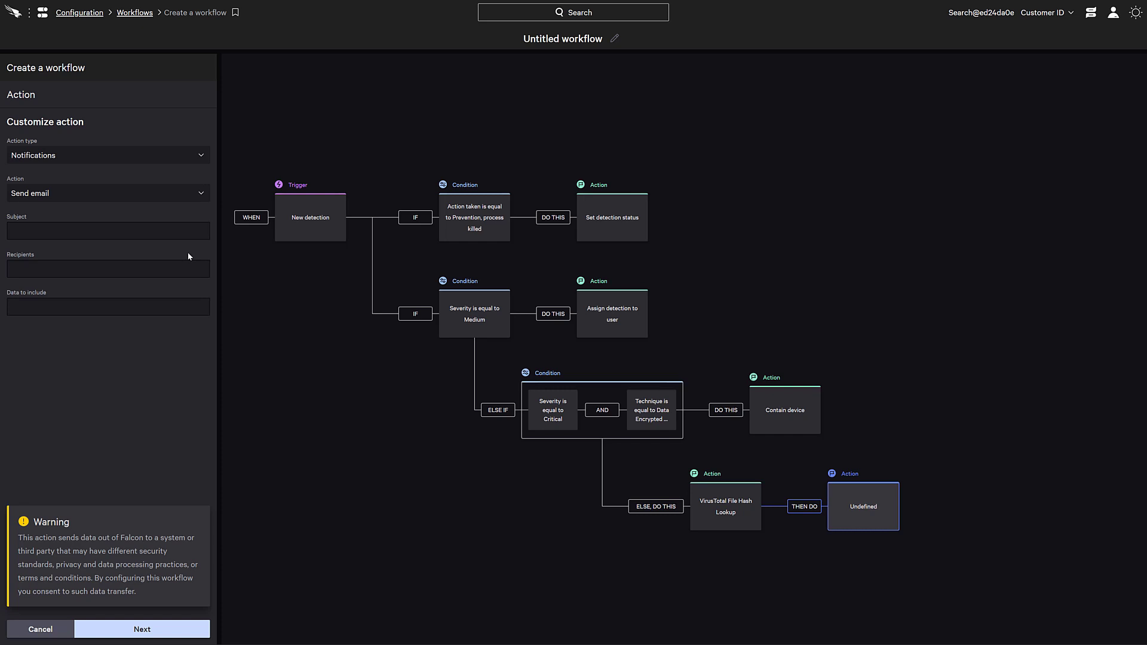
Use Detection! as the email subject and add the searched recipient.
{"action": "left_click", "coordinate": [179, 231]}
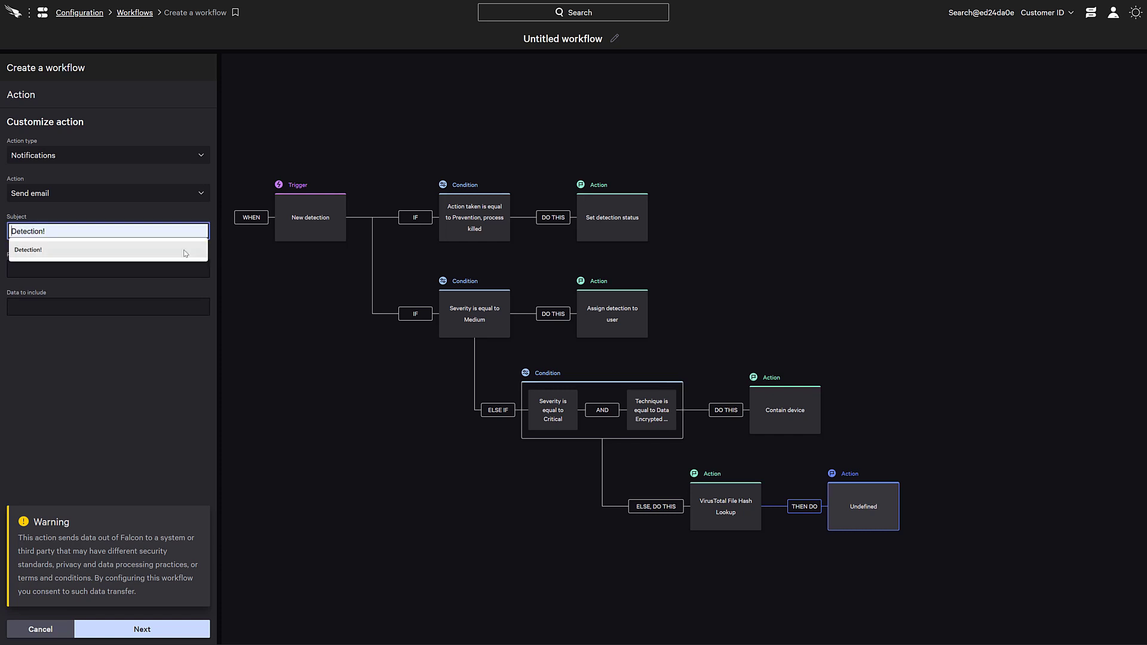
{"action": "left_click", "coordinate": [179, 244]}
{"action": "left_click", "coordinate": [181, 271]}
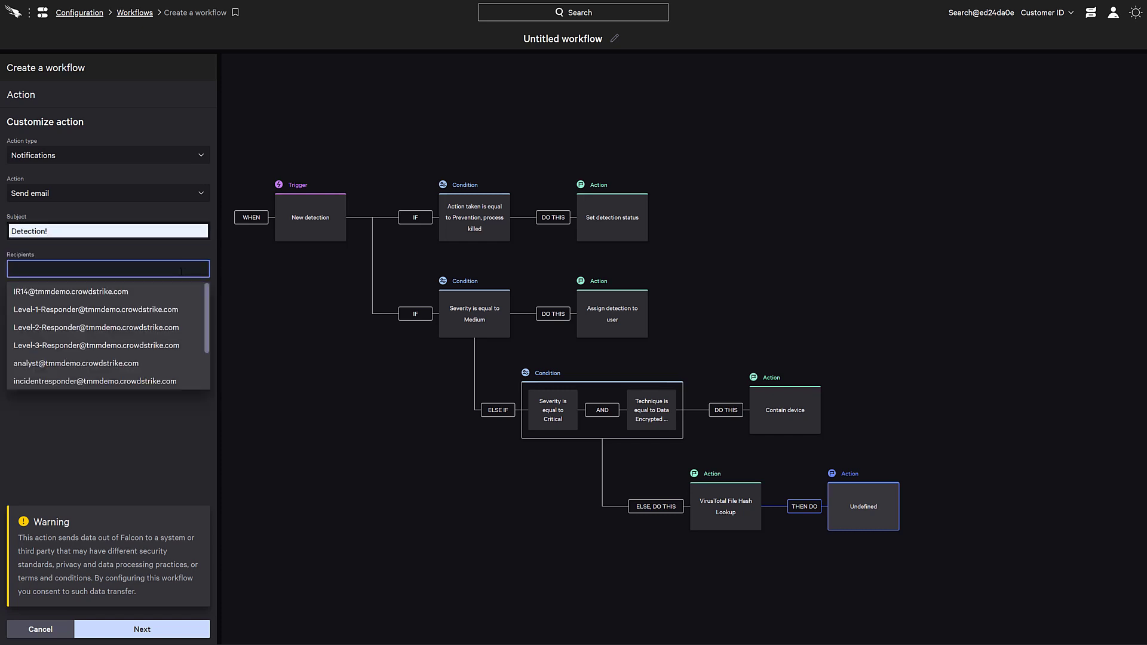
{"action": "type", "text": "tpan"}
{"action": "left_click", "coordinate": [181, 289]}
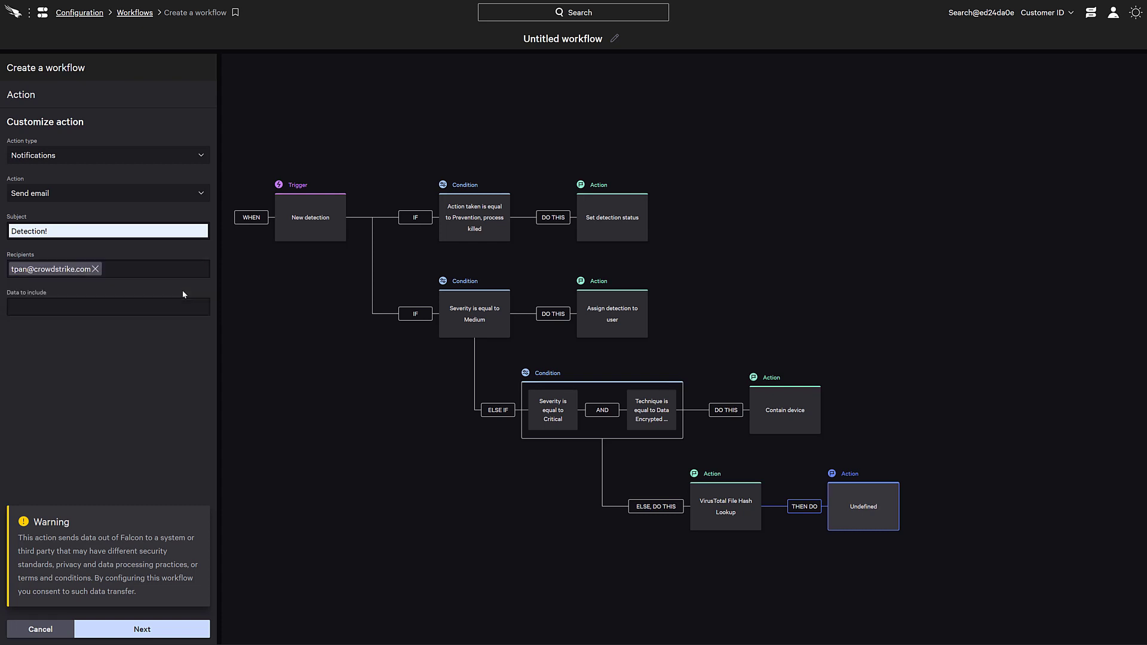
Include Malicious Count, SHA256 and Hostname in the email data and save the action.
{"action": "left_click", "coordinate": [184, 307]}
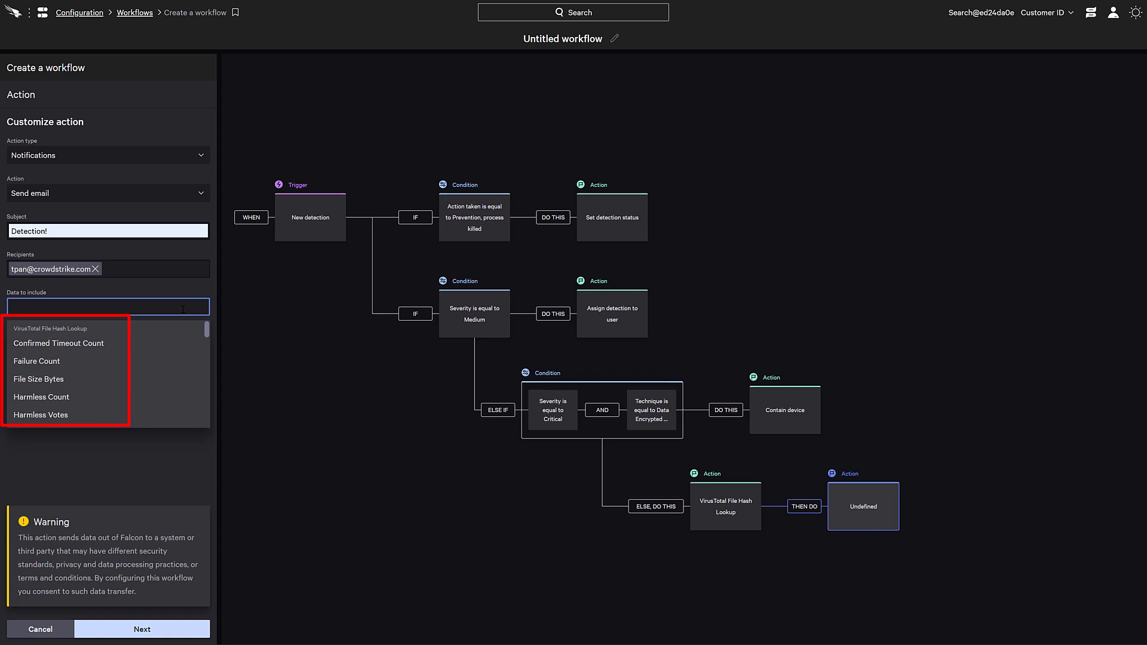
{"action": "scroll", "coordinate": [181, 364], "scroll_direction": "down", "scroll_amount": 3}
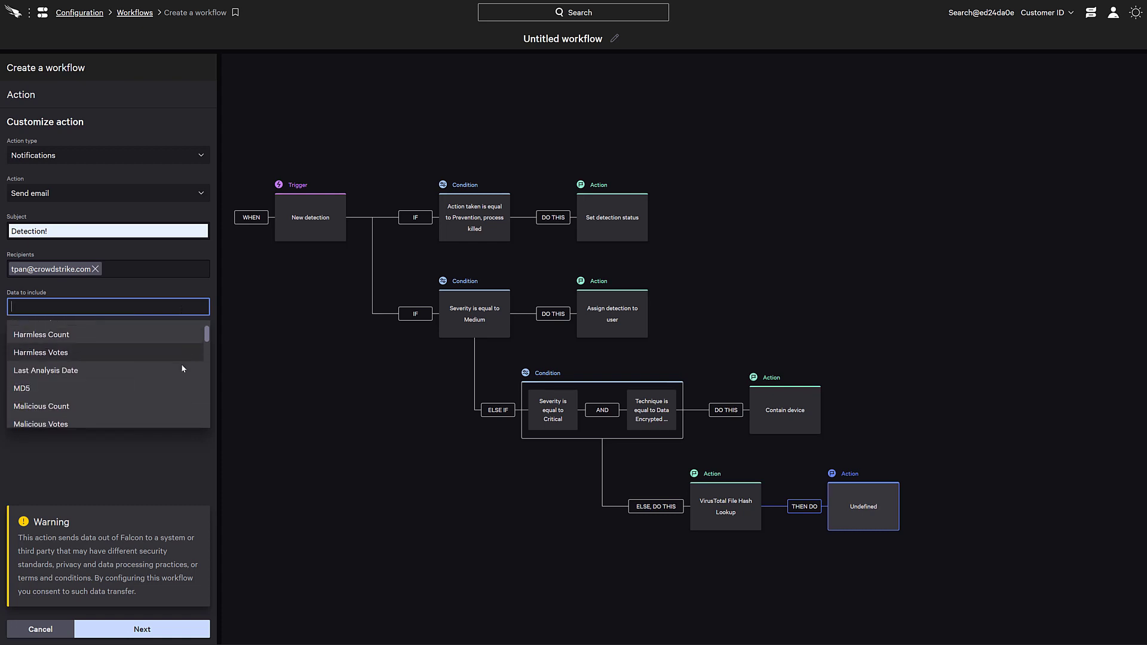
{"action": "left_click", "coordinate": [174, 375]}
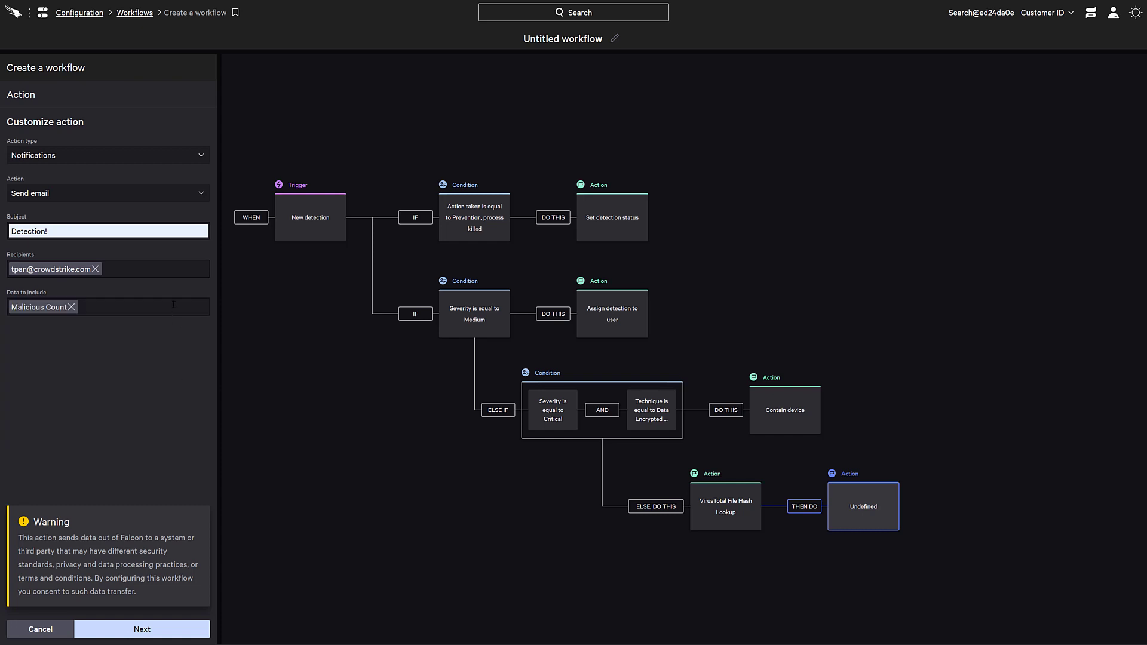
{"action": "scroll", "coordinate": [175, 375], "scroll_direction": "down", "scroll_amount": 3}
{"action": "scroll", "coordinate": [175, 375], "scroll_direction": "down", "scroll_amount": 2}
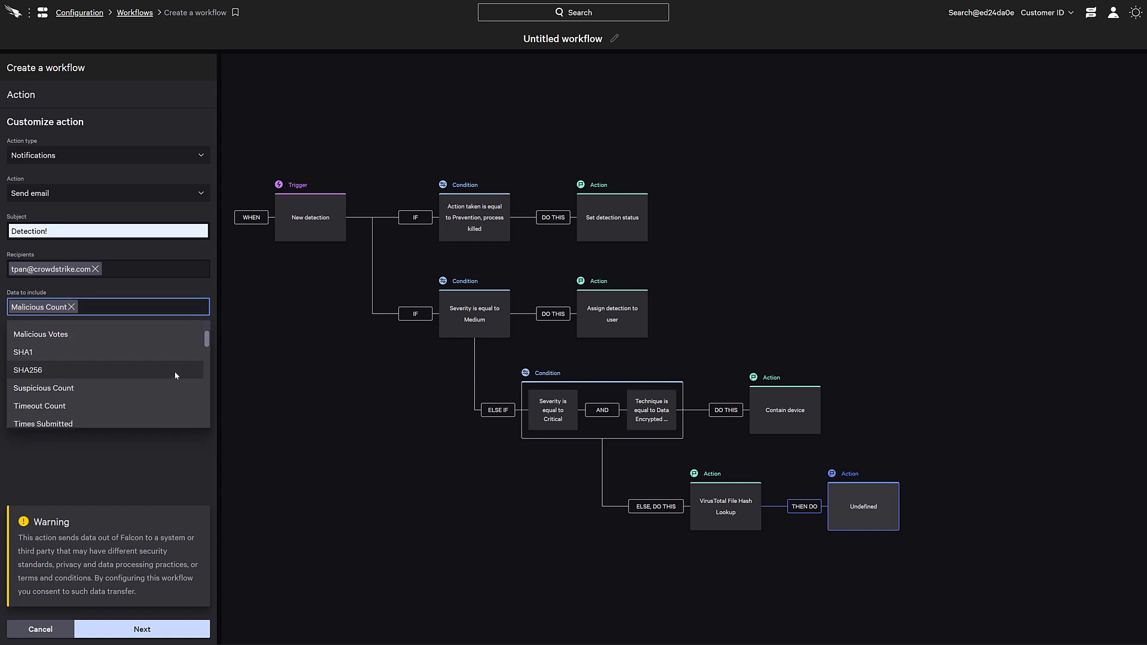
{"action": "left_click", "coordinate": [174, 371]}
{"action": "scroll", "coordinate": [168, 375], "scroll_direction": "down", "scroll_amount": 3}
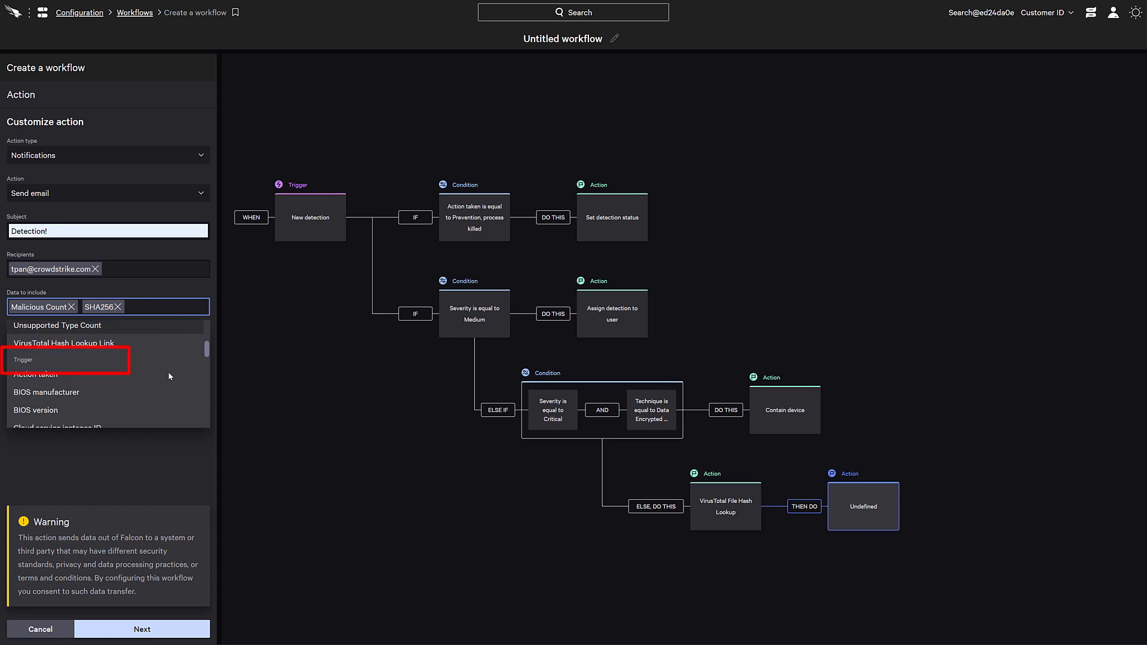
{"action": "scroll", "coordinate": [168, 374], "scroll_direction": "down", "scroll_amount": 6}
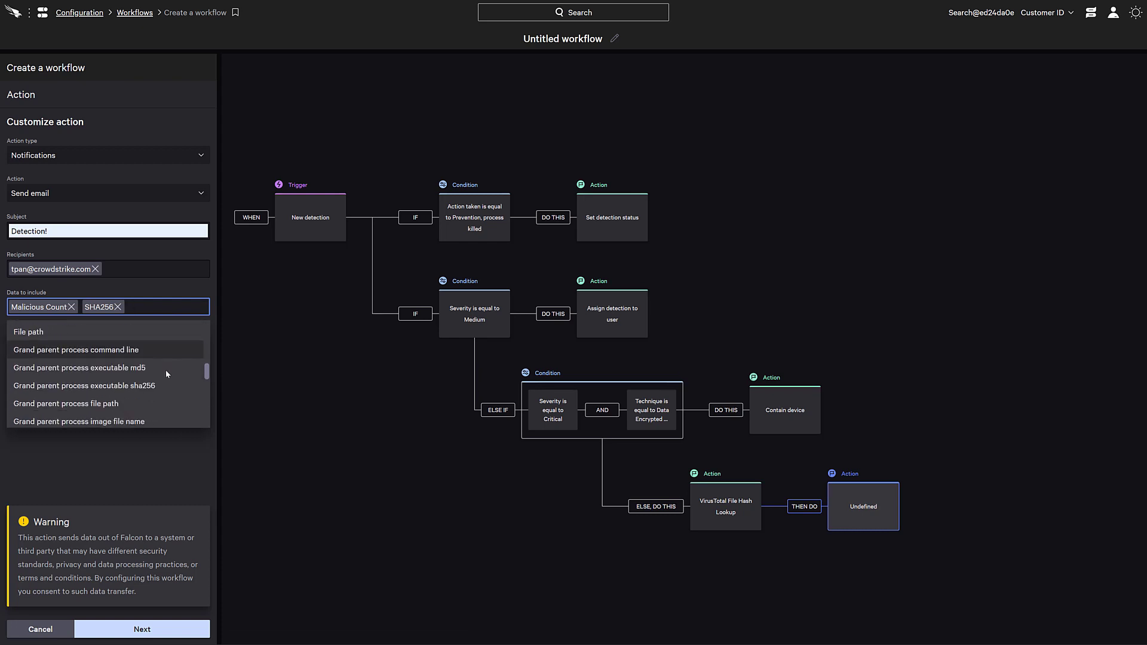
{"action": "left_click", "coordinate": [160, 334]}
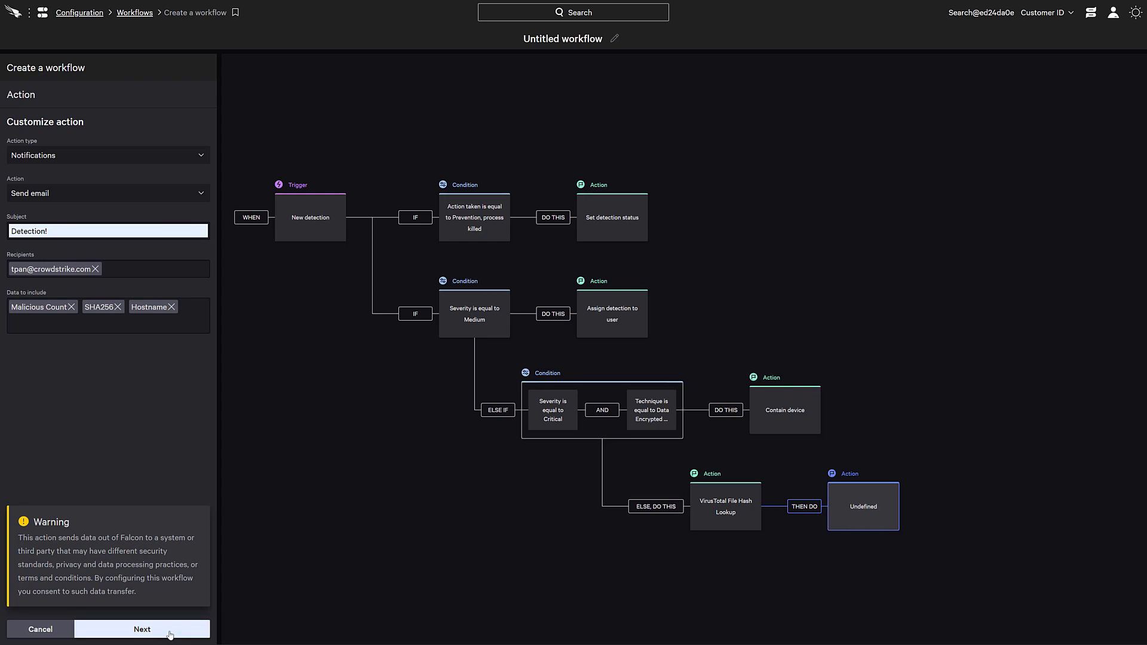
{"action": "left_click", "coordinate": [142, 629]}
Add a Real time response > Get file action using the detection's File path after Send email.
{"action": "left_click", "coordinate": [913, 507]}
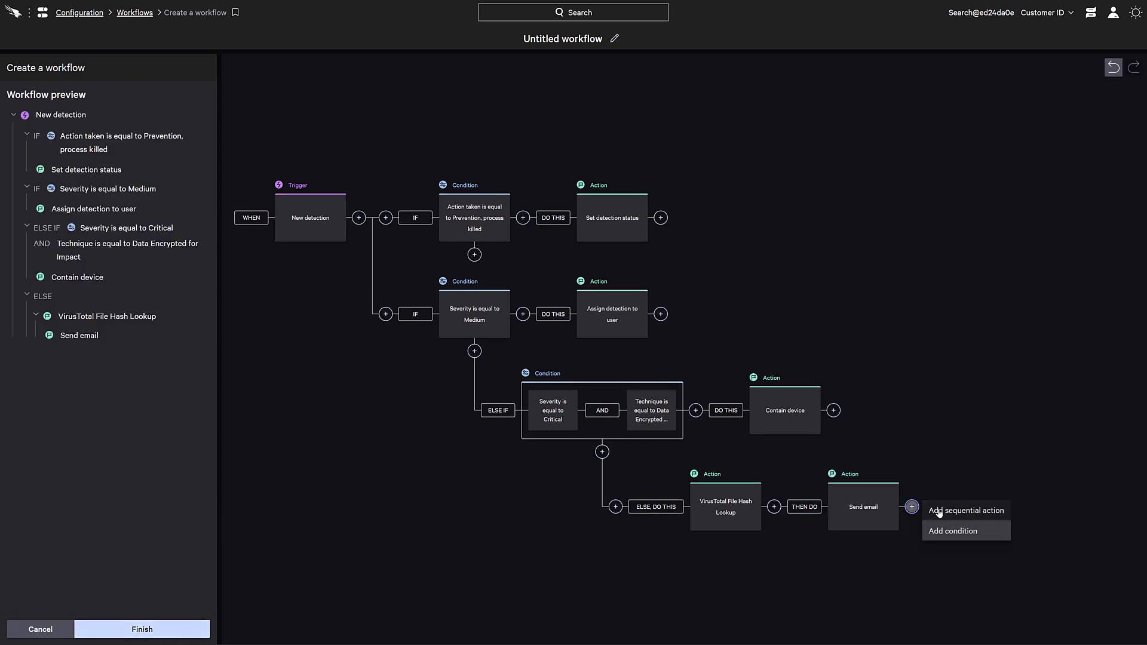
{"action": "left_click", "coordinate": [938, 510]}
{"action": "left_click", "coordinate": [199, 157]}
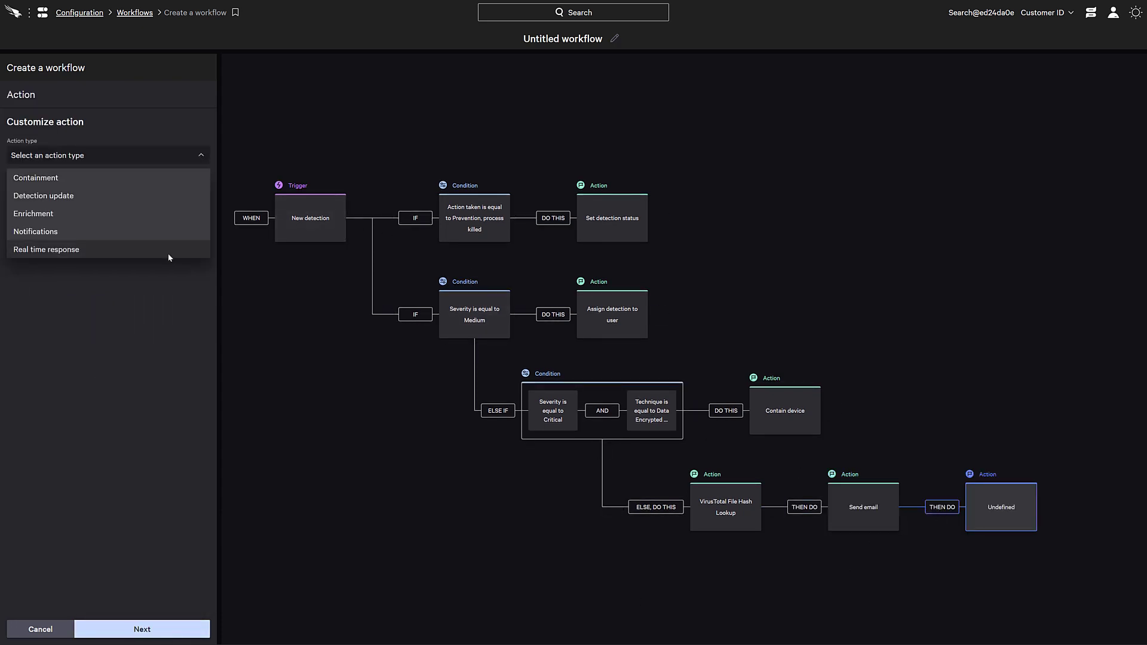
{"action": "left_click", "coordinate": [167, 251]}
{"action": "left_click", "coordinate": [200, 196]}
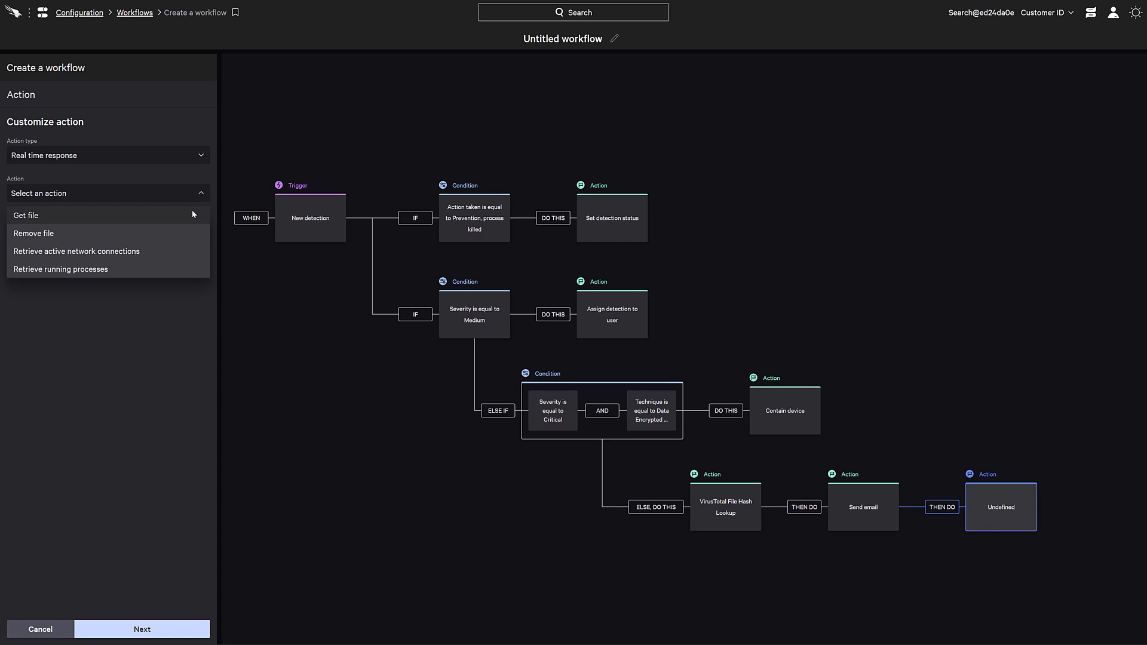
{"action": "left_click", "coordinate": [191, 212]}
{"action": "left_click", "coordinate": [201, 231]}
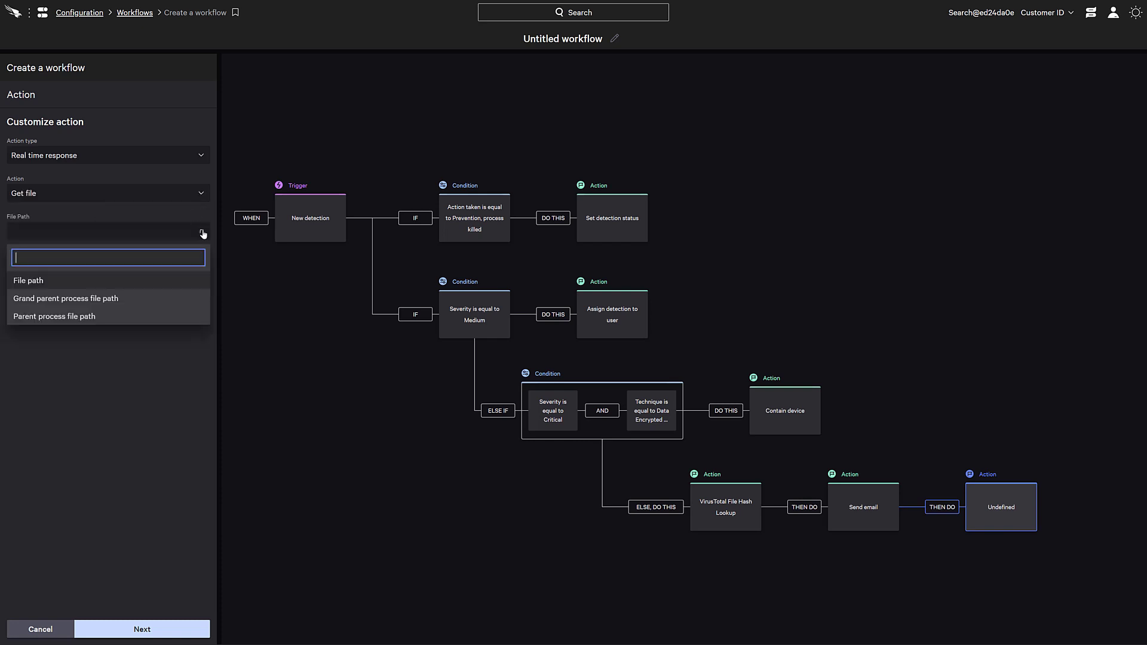
{"action": "left_click", "coordinate": [171, 279]}
{"action": "left_click", "coordinate": [162, 631]}
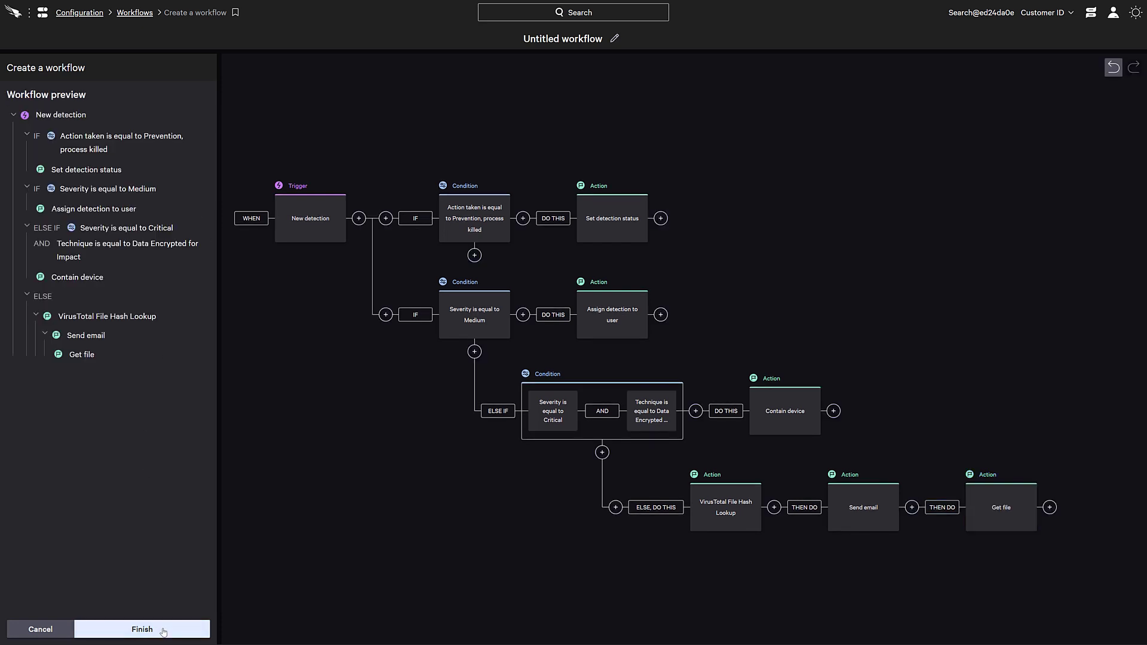
Save the workflow as 'Detection of Critical Alert' with status On.
{"action": "left_click", "coordinate": [163, 630]}
{"action": "type", "text": "De"}
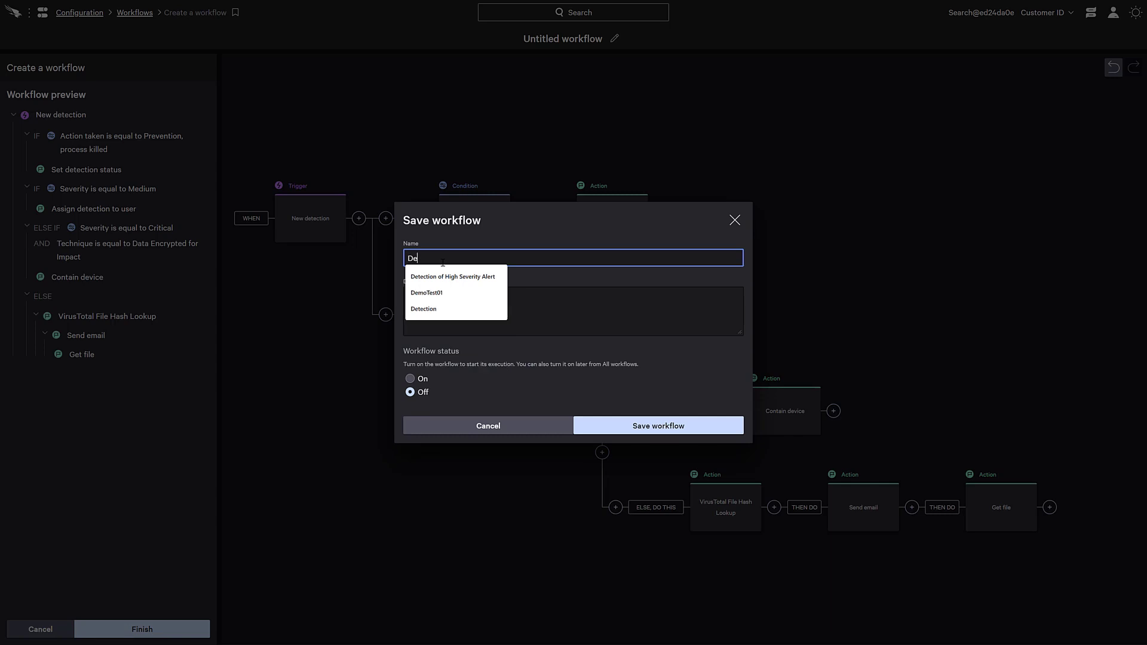
{"action": "type", "text": "tection of Critical Alert"}
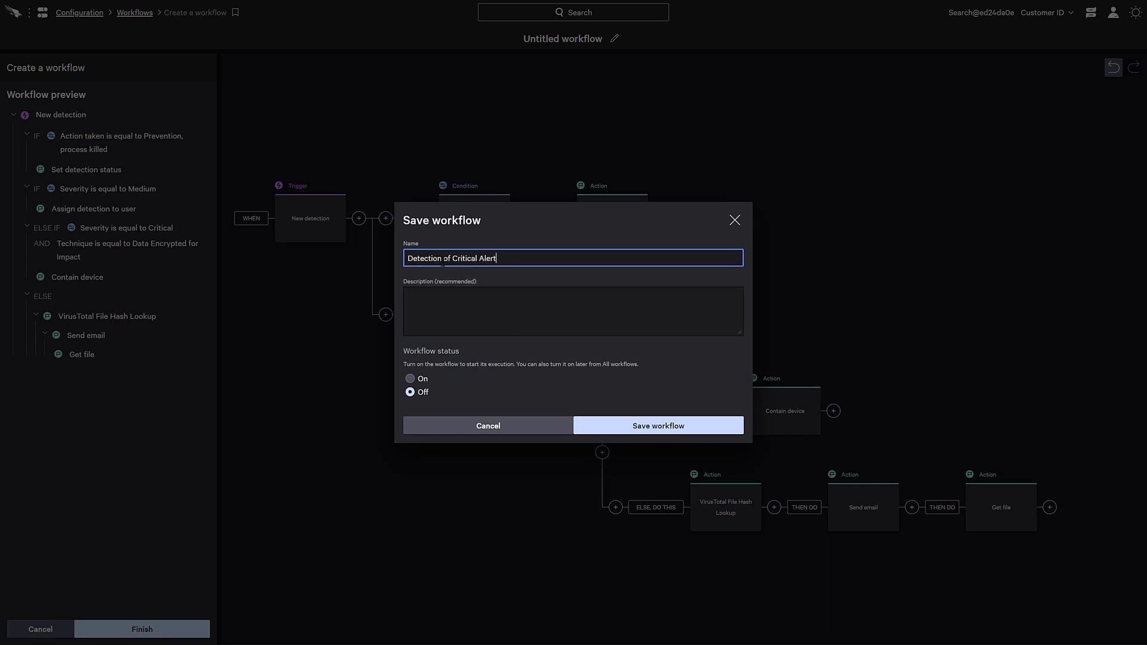
{"action": "left_click", "coordinate": [411, 379]}
{"action": "left_click", "coordinate": [657, 425]}
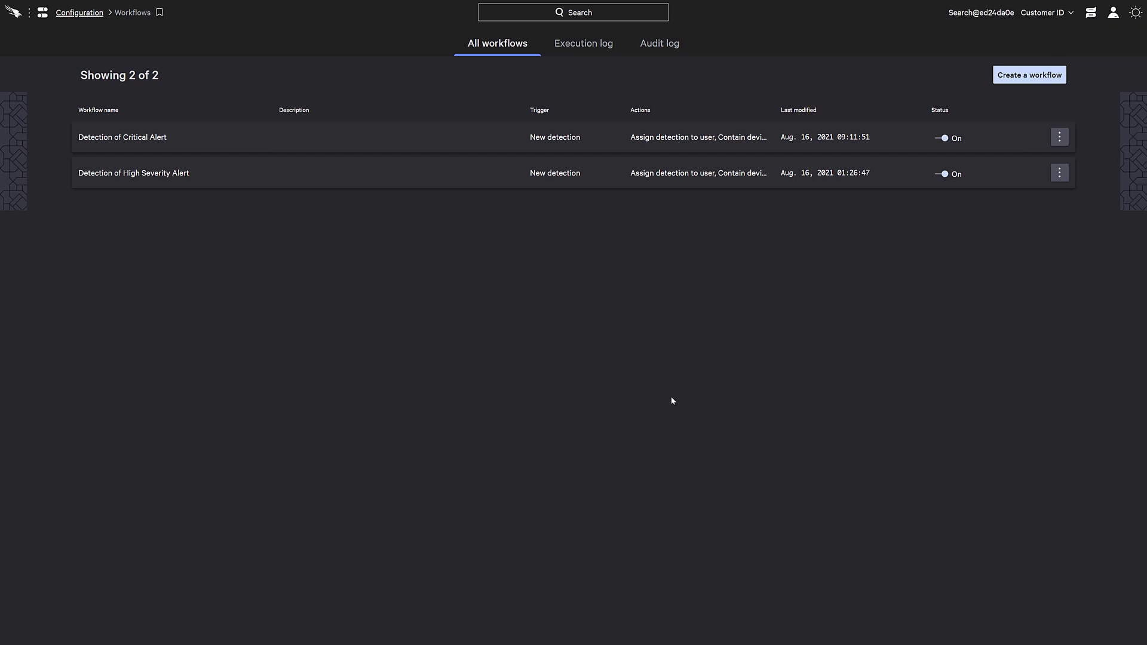
In the Execution log, view the latest run of Detection of High Severity Alert.
{"action": "left_click", "coordinate": [587, 48]}
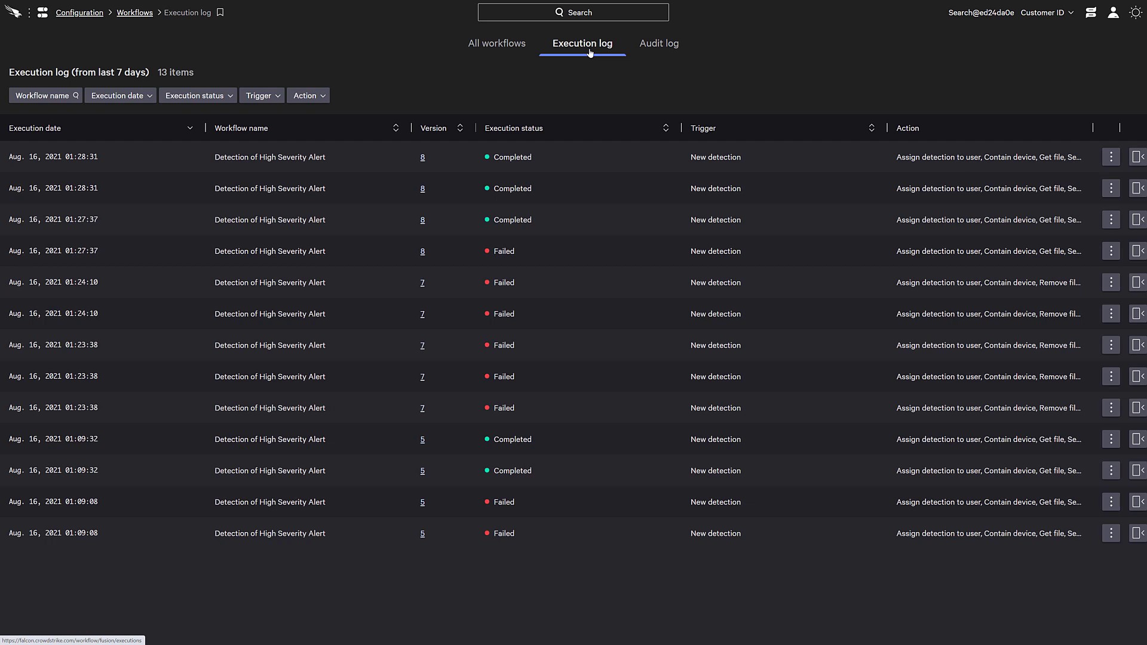
{"action": "left_click", "coordinate": [1111, 158]}
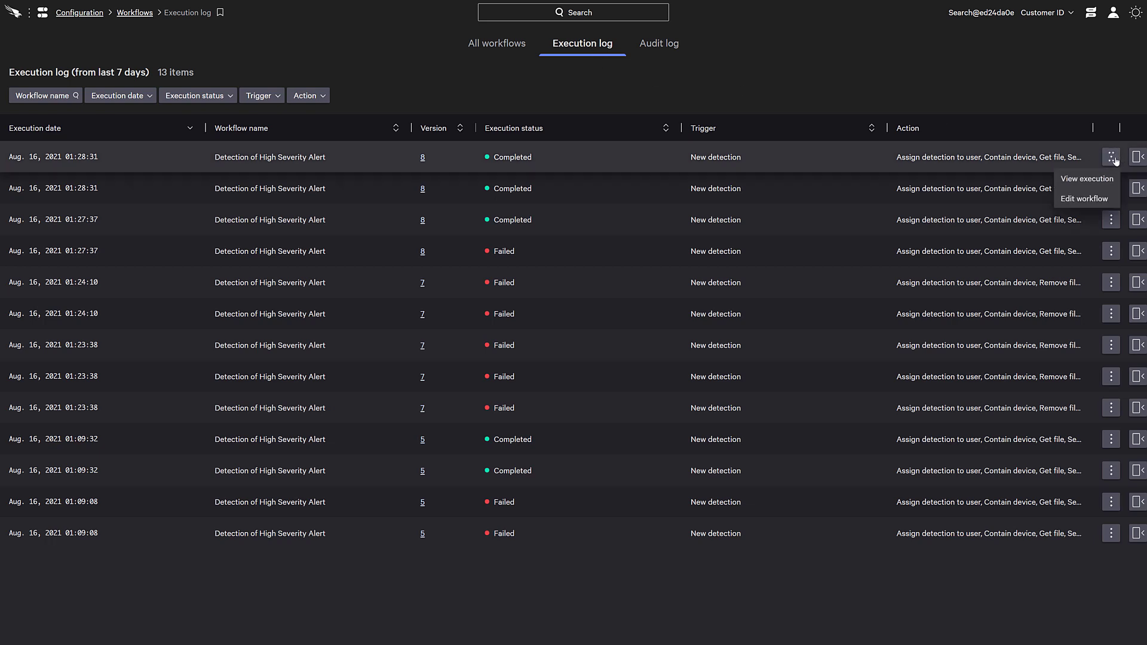
{"action": "left_click", "coordinate": [1087, 179]}
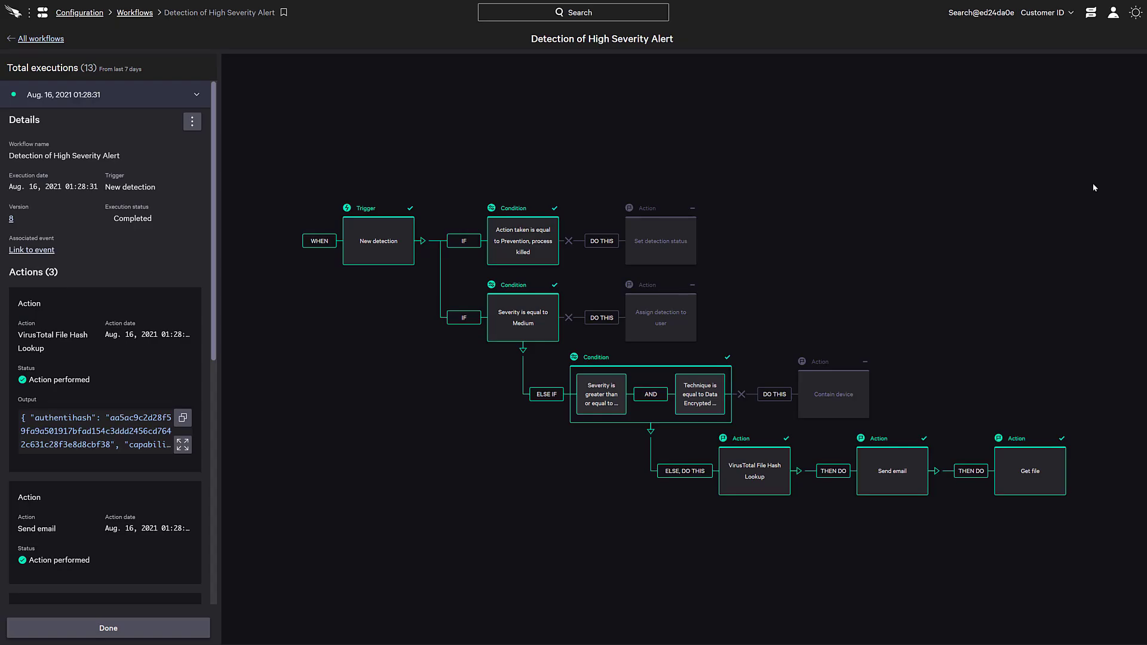